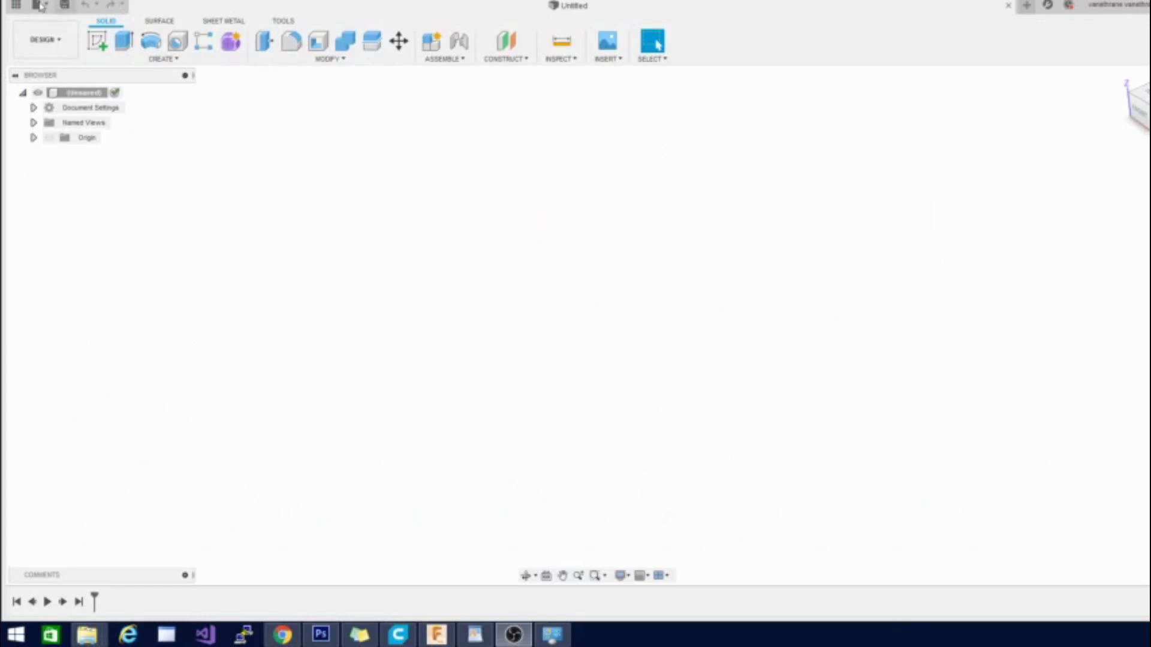
Step: Sketch a 100 mm diameter circle centred on the origin of the XY plane
click(97, 40)
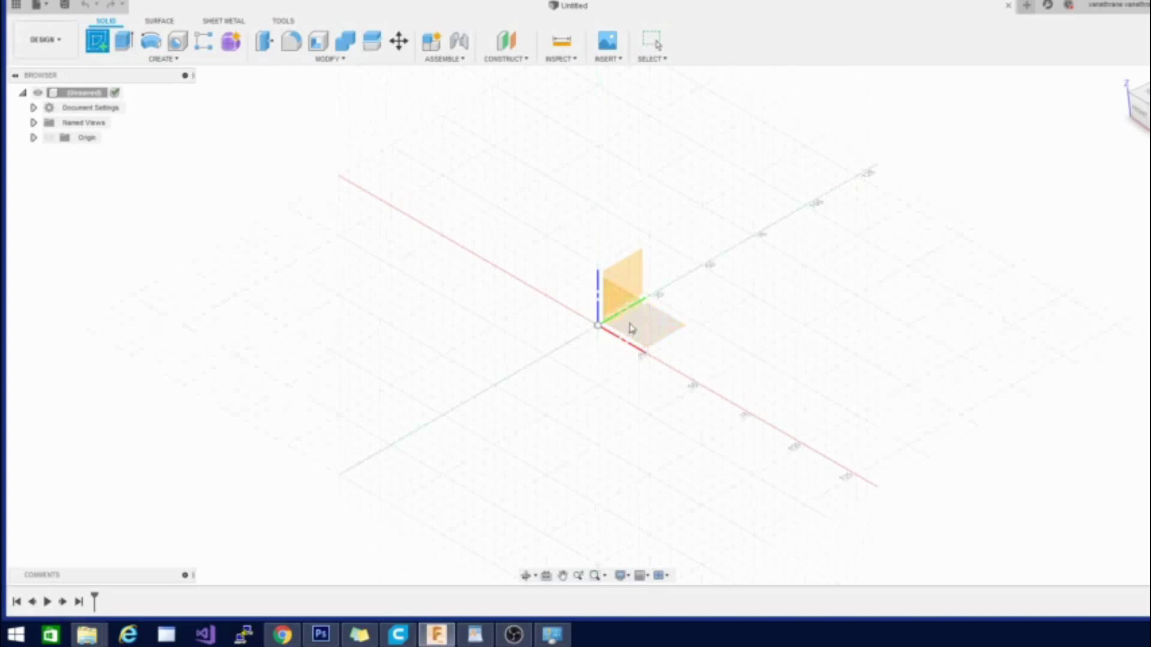
click(660, 333)
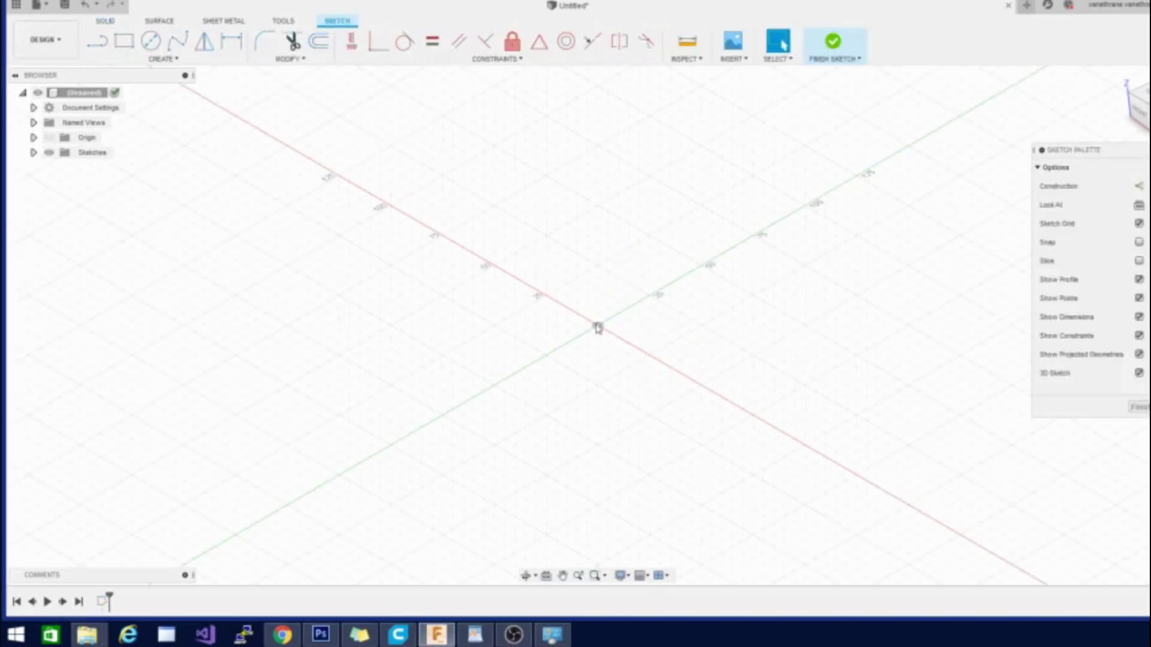
click(151, 41)
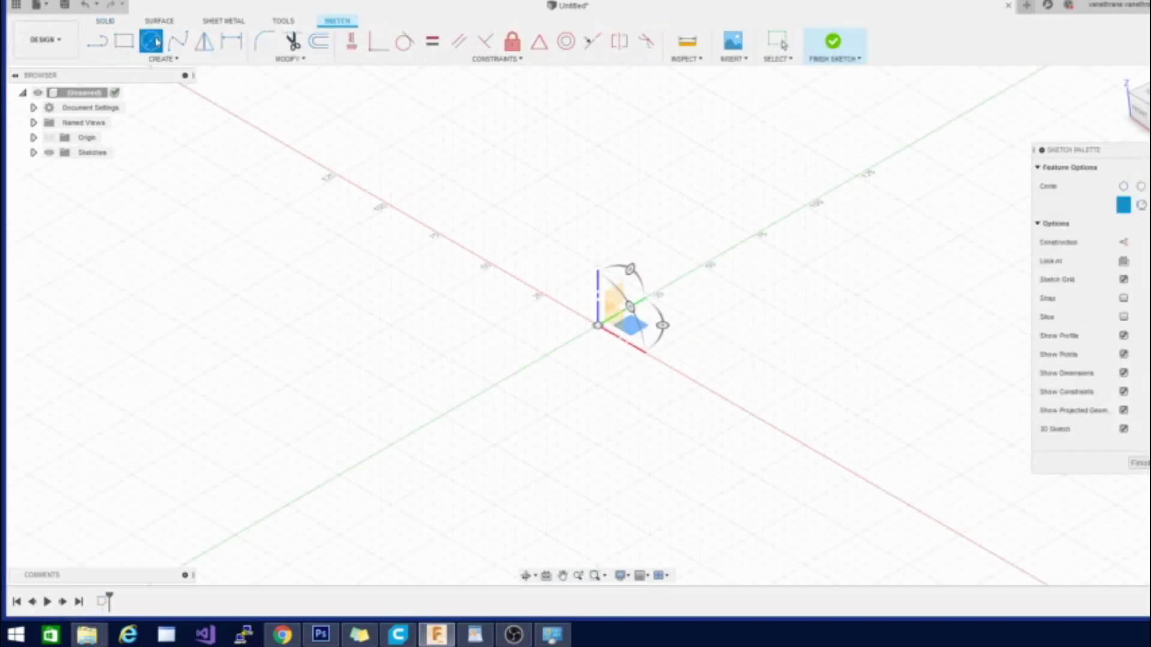
click(597, 328)
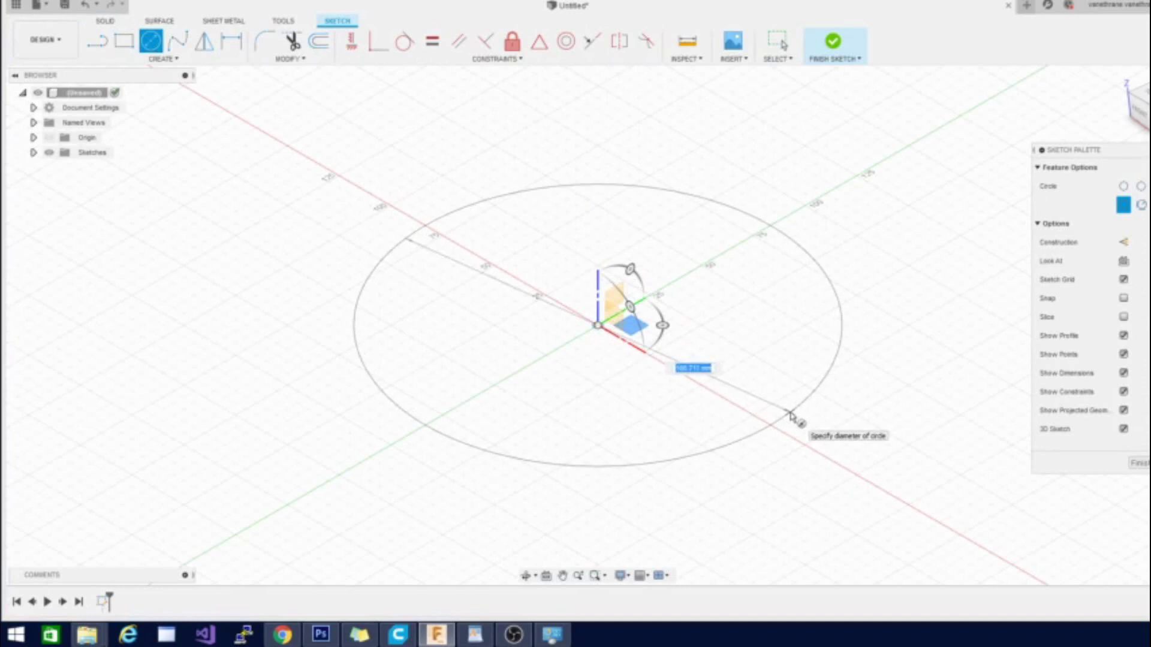
text(100)
key(Return)
key(Escape)
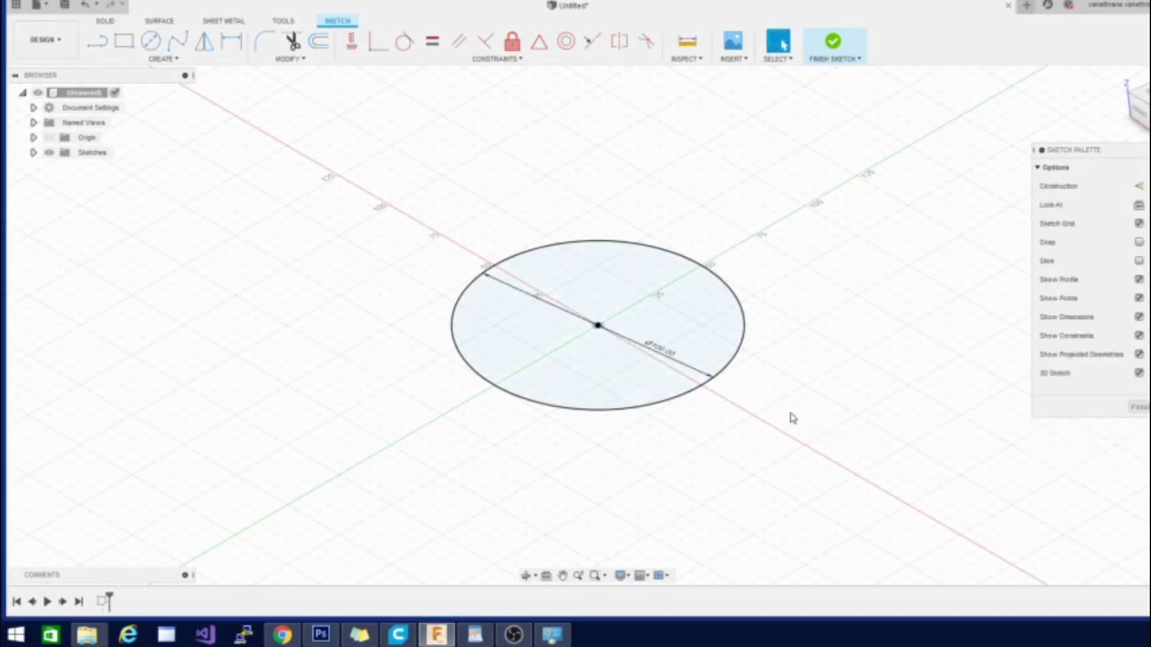
click(1139, 407)
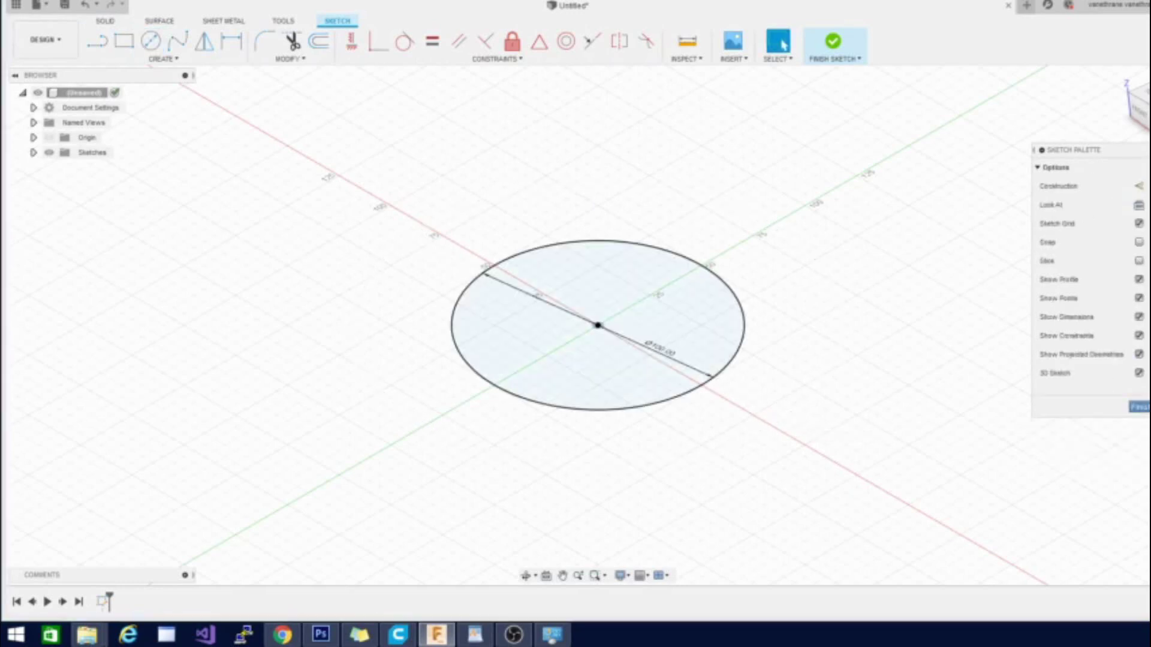
Step: Extrude the circle 40 mm into a solid cylinder and tilt the view to its top
click(124, 41)
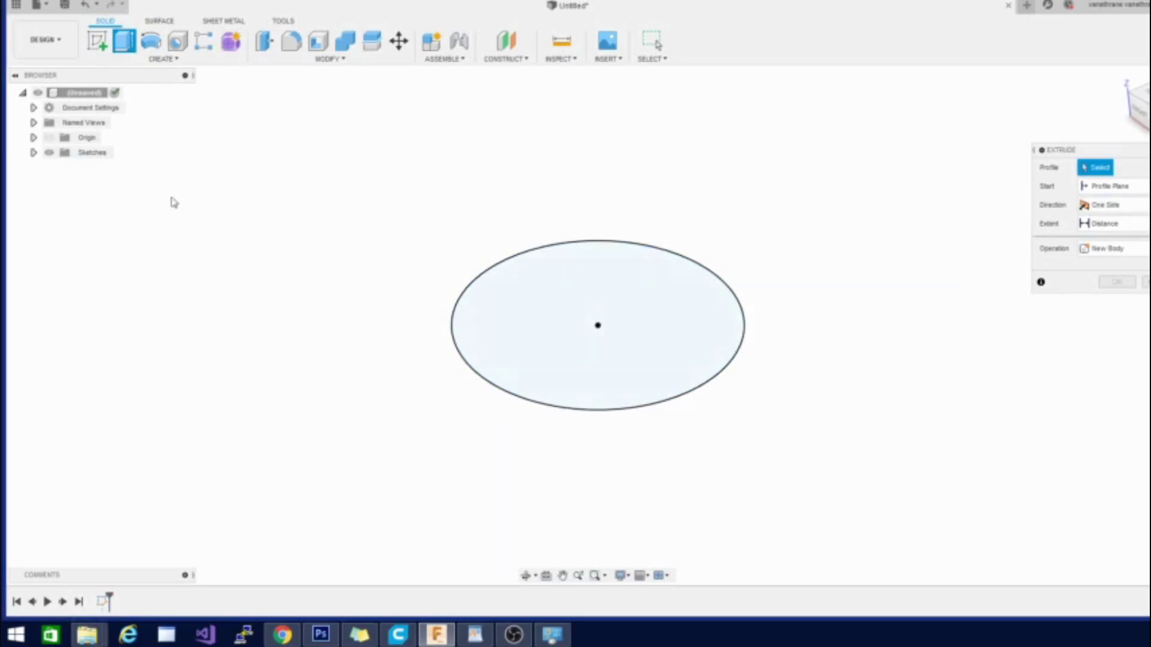
click(524, 293)
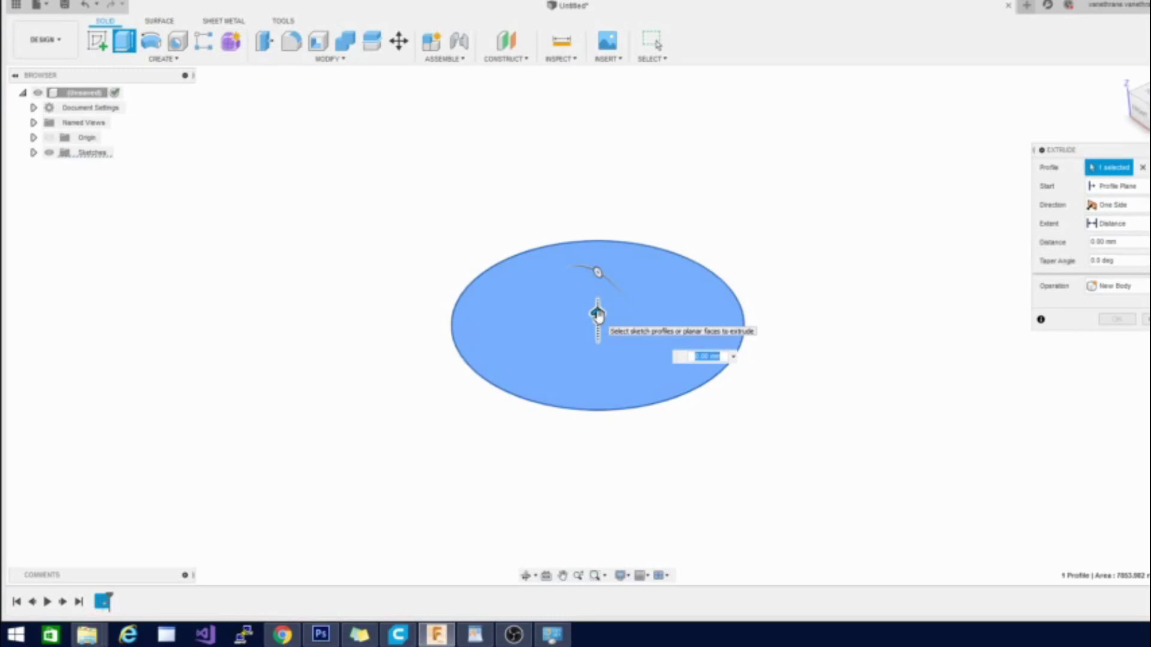
text(40)
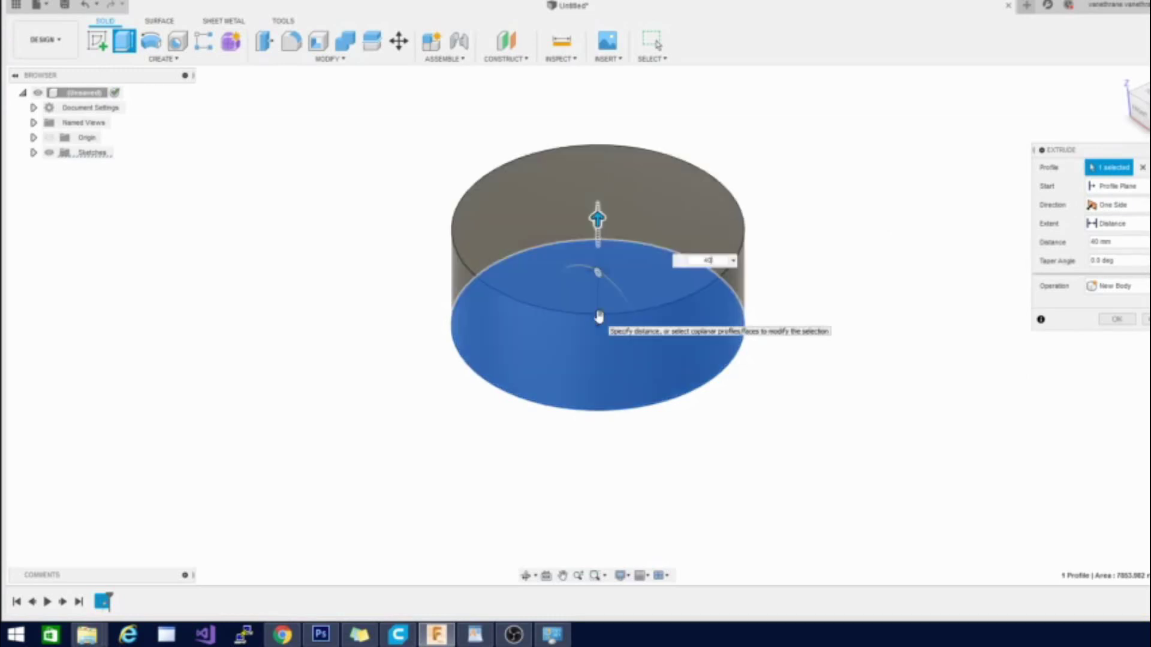
key(Return)
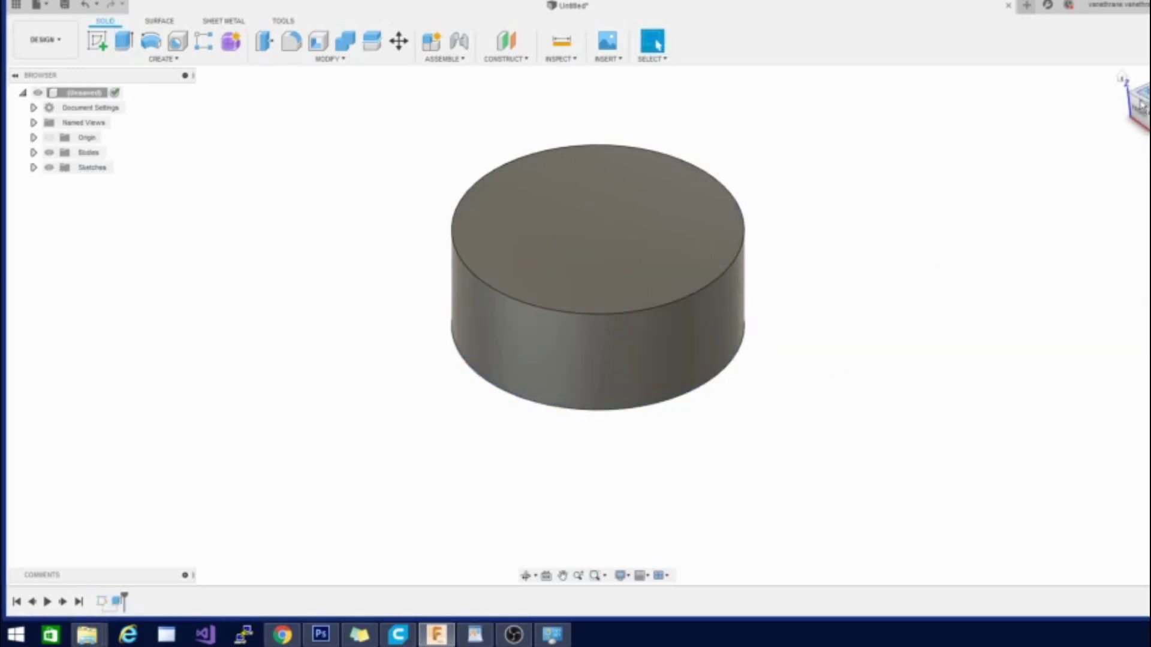
drag(1137, 102, 1138, 115)
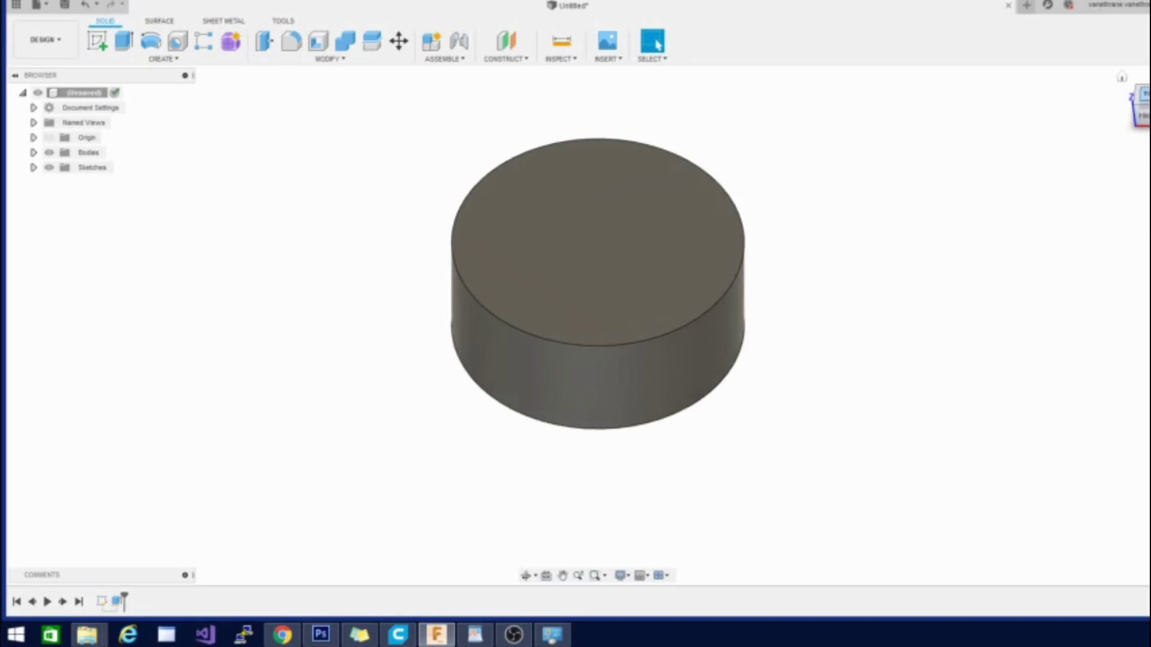
shift+middle_drag(597, 325, 597, 345)
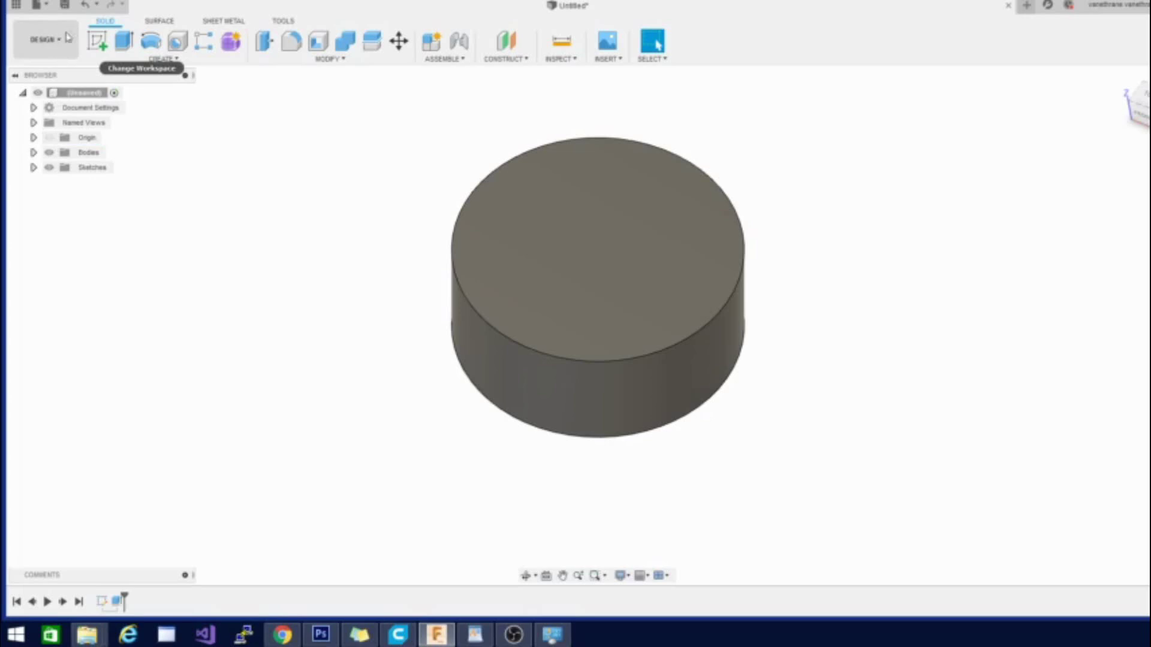
Step: Switch from the Design to the Manufacture workspace and show the Additive tools
click(45, 39)
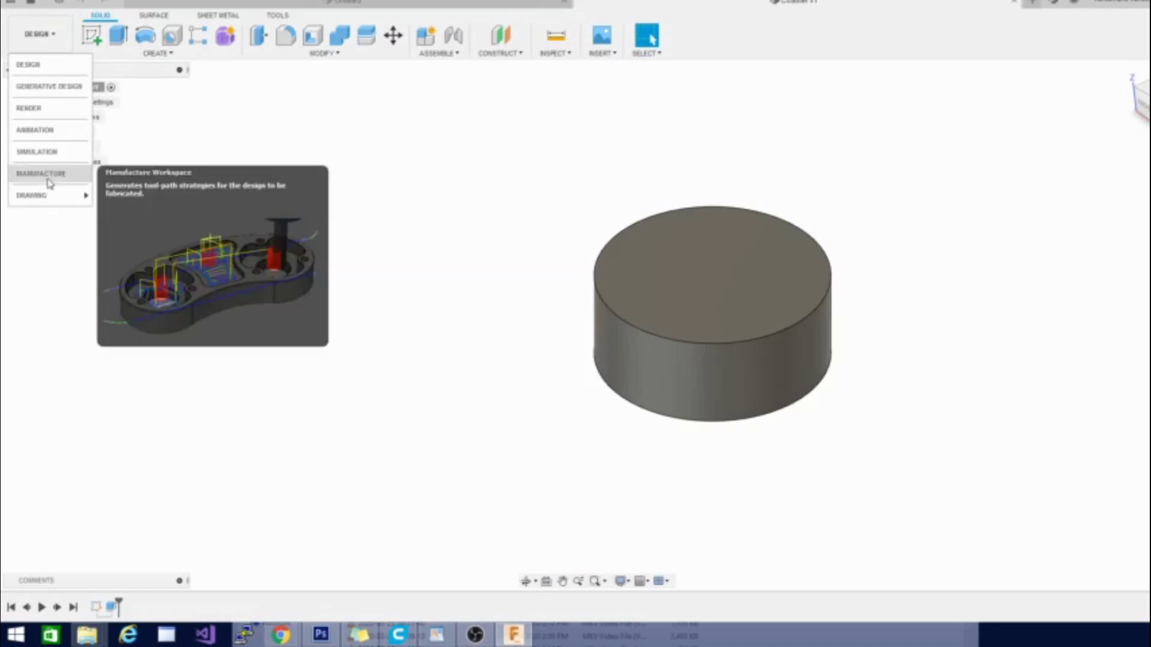
click(49, 179)
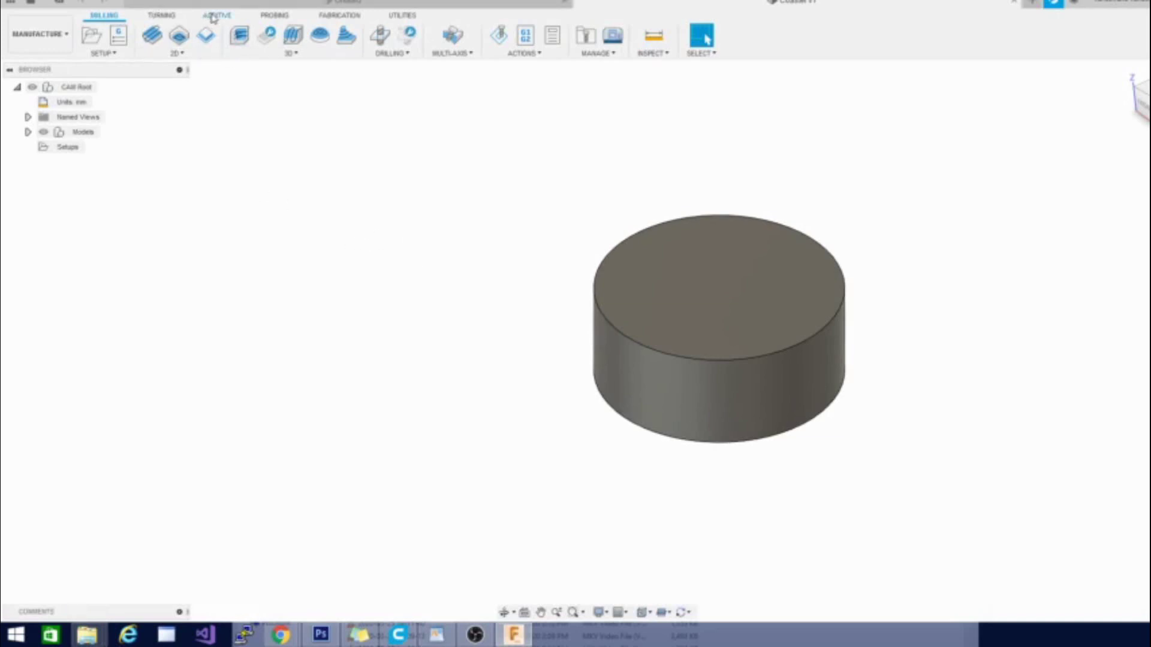
click(212, 16)
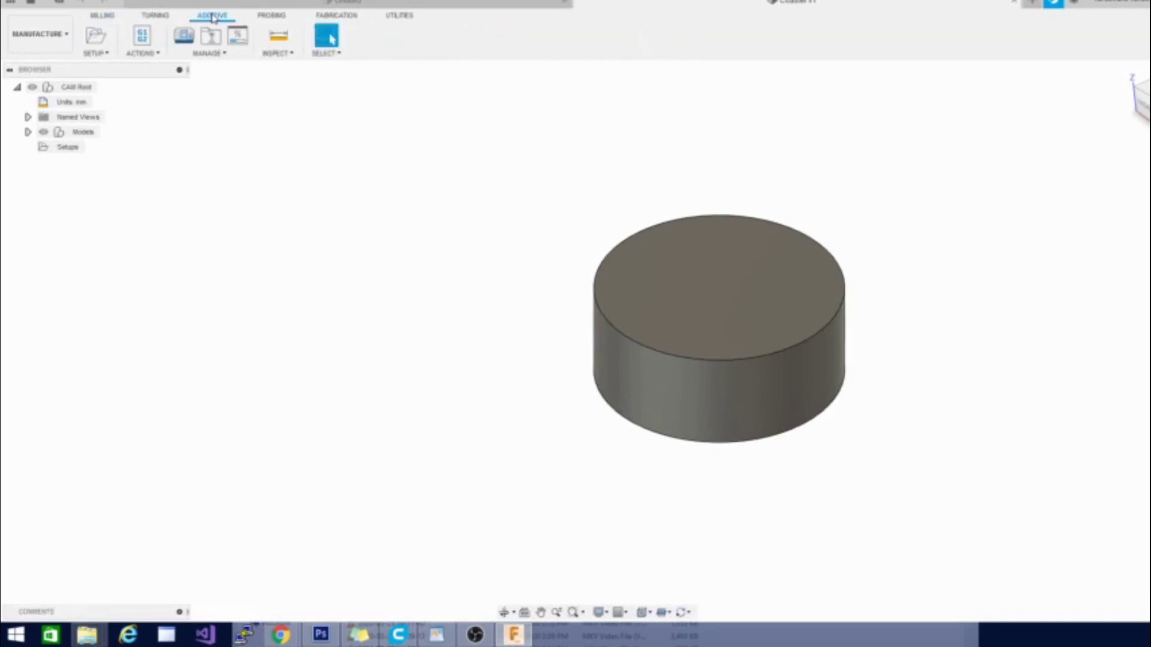
Step: Create a new setup with its operation type set to Additive
click(96, 55)
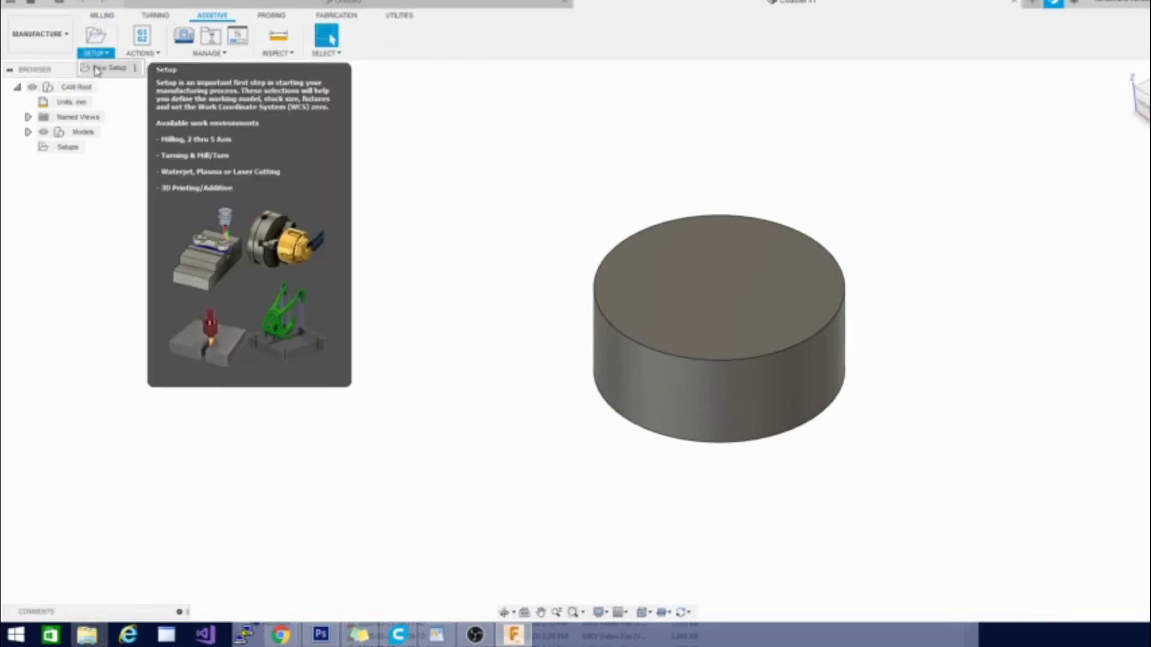
click(95, 69)
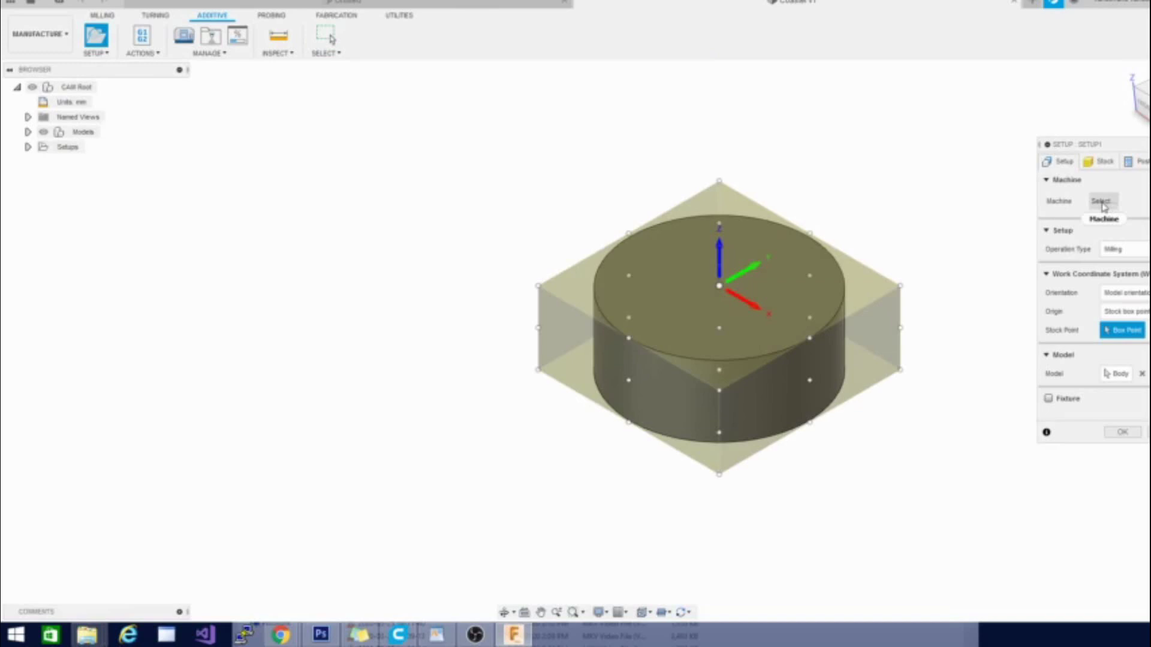
click(1114, 250)
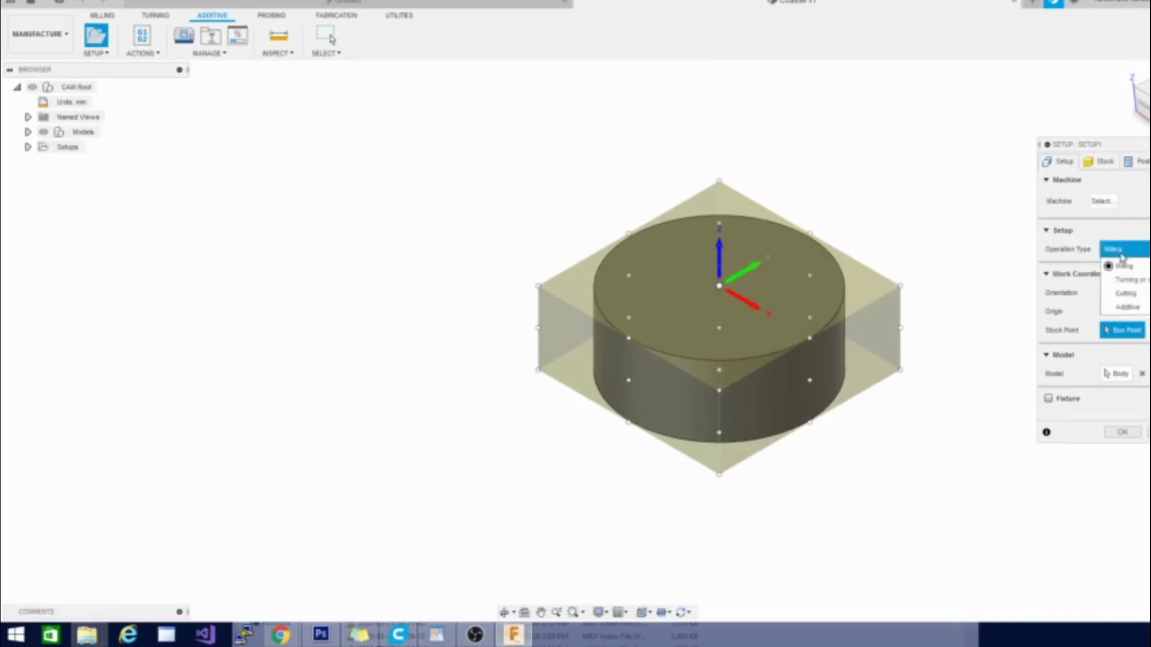
click(1128, 308)
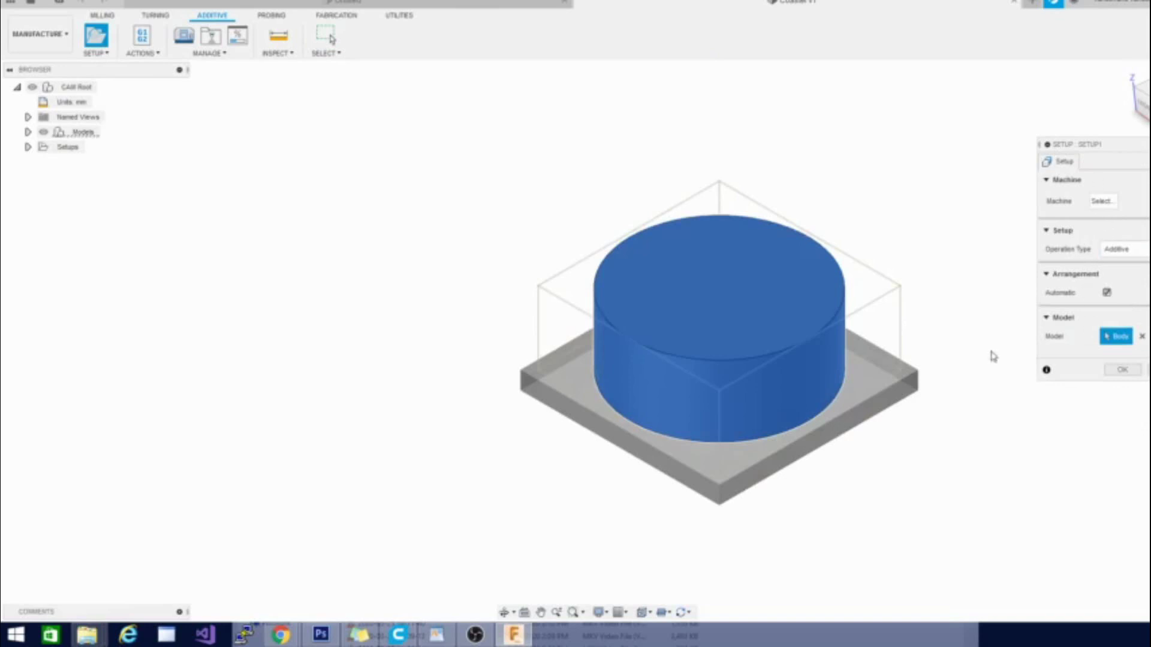
Step: Filter the machine library to Additive machines and pick the Creality Ender 3 Pro
click(1099, 203)
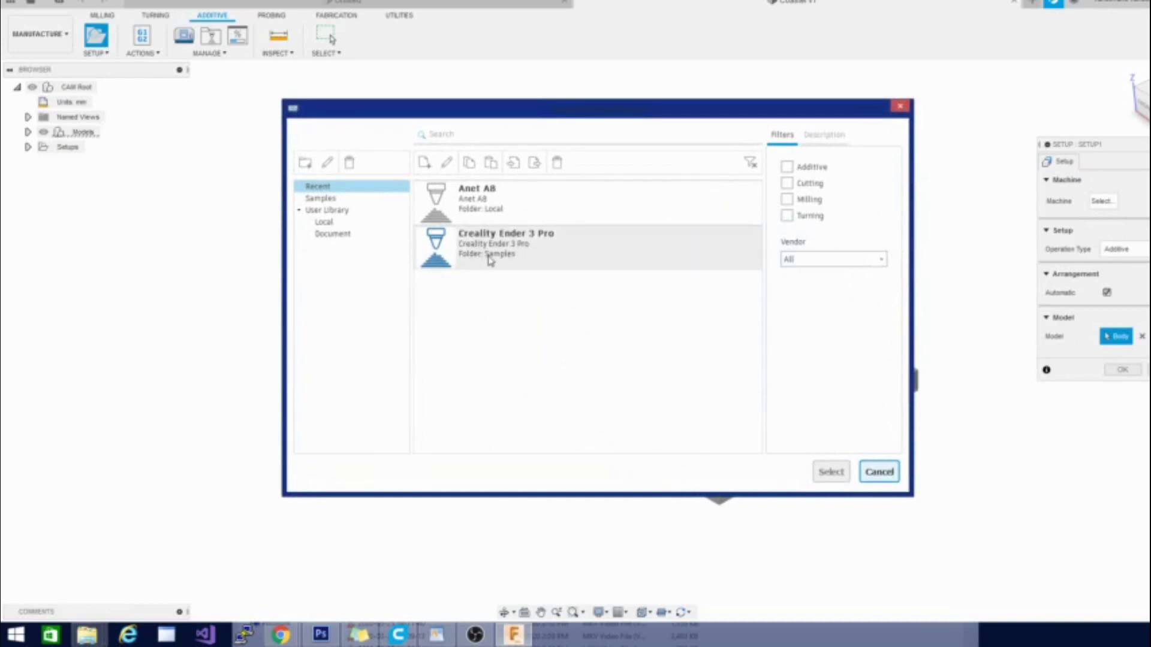
click(786, 168)
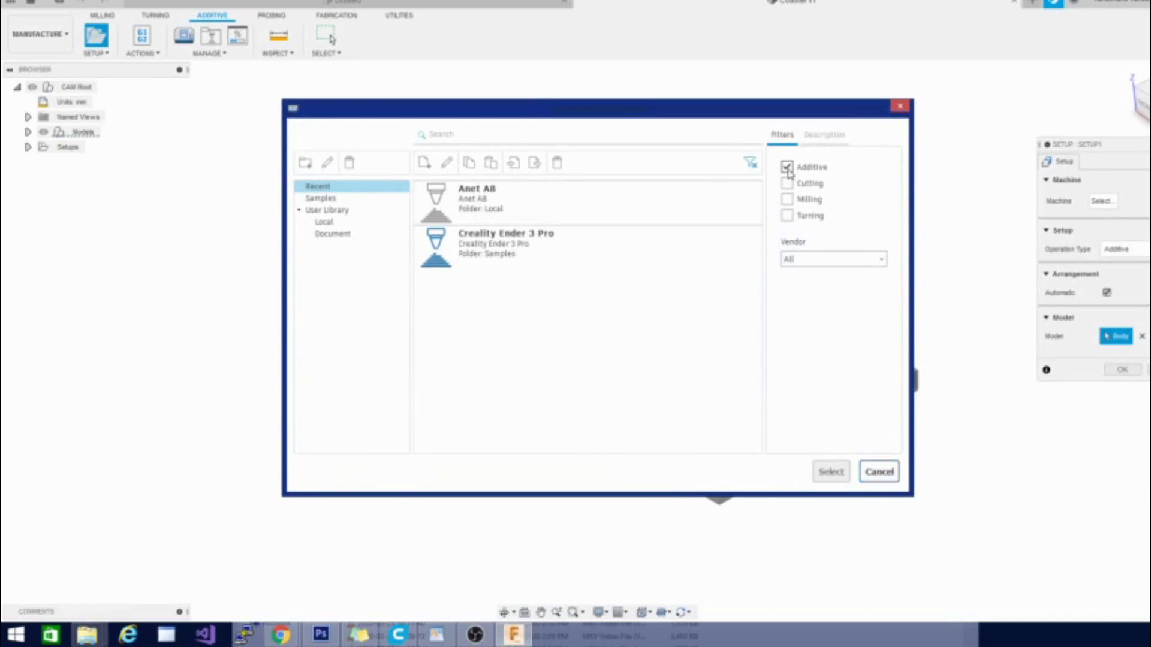
click(335, 200)
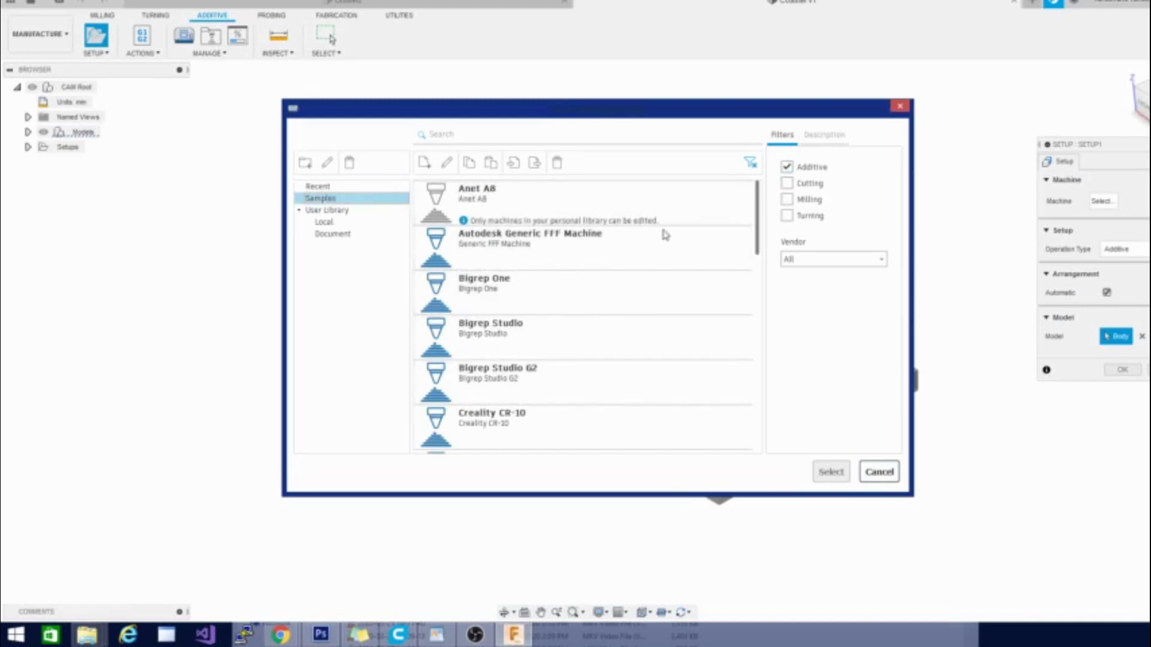
scroll(760, 226, down, 4)
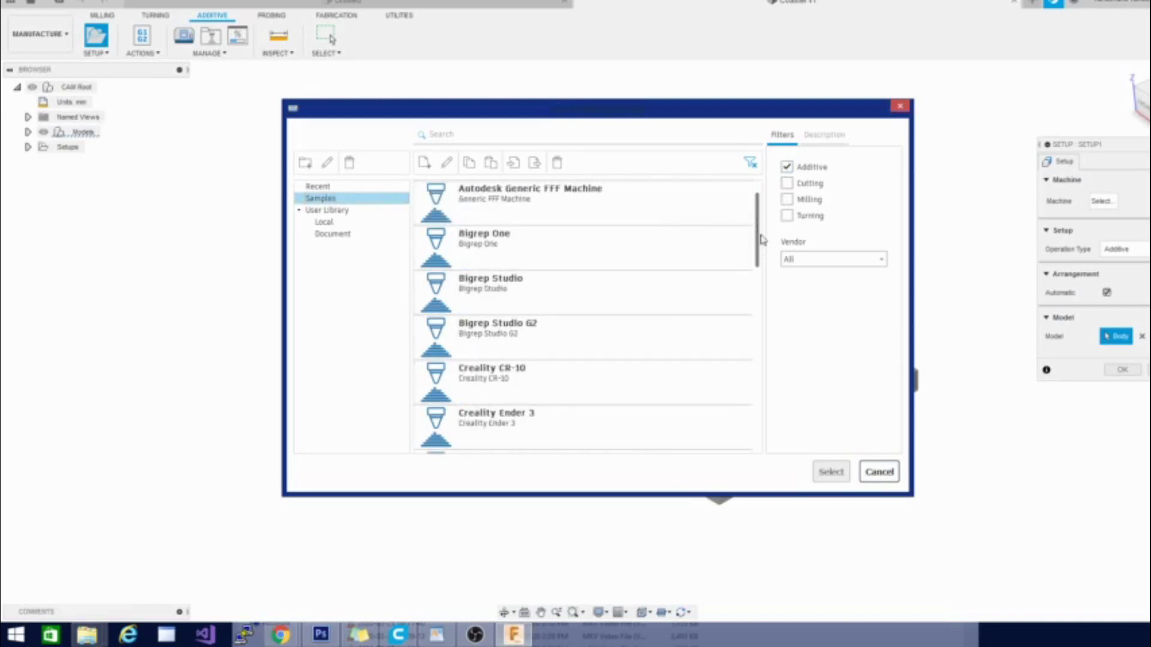
scroll(766, 276, down, 1)
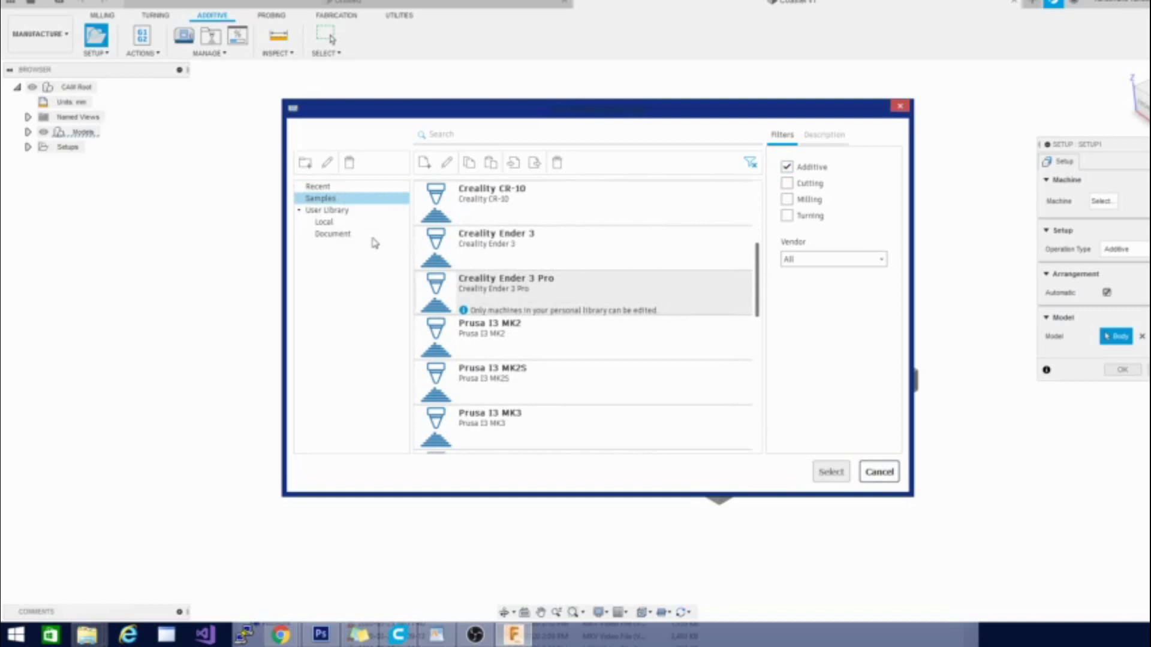
click(322, 187)
click(634, 250)
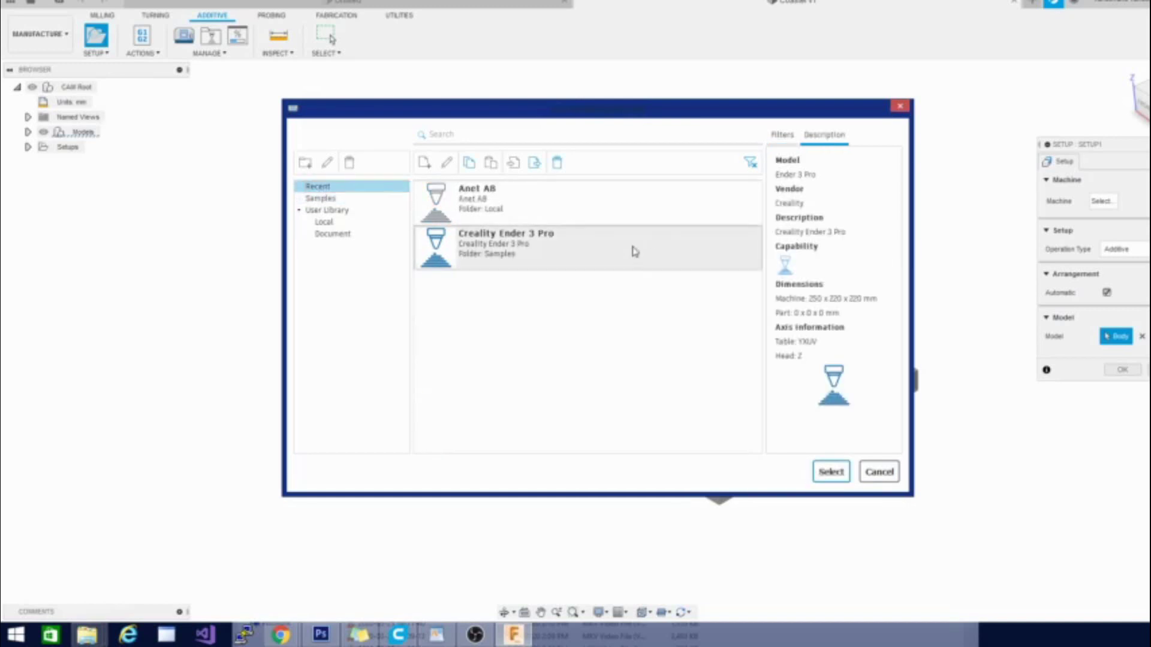
Step: Confirm the Ender 3 Pro and switch print settings to 'PLA 1.75mm, 0.4mm Nozzle'
click(839, 468)
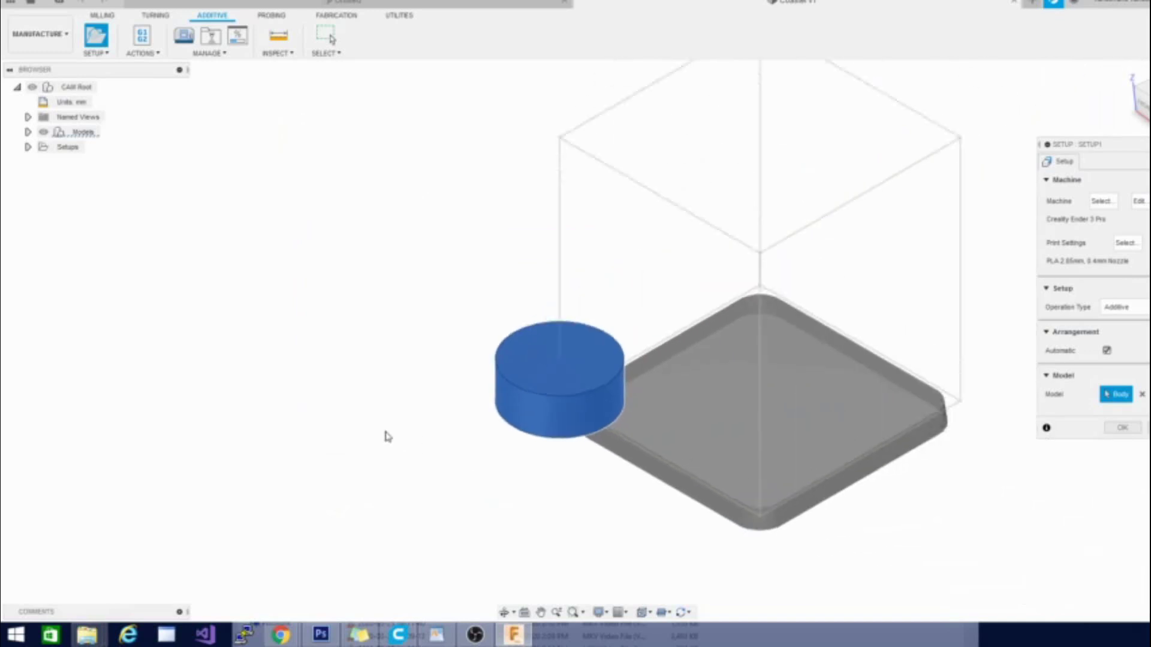
scroll(732, 456, up, 2)
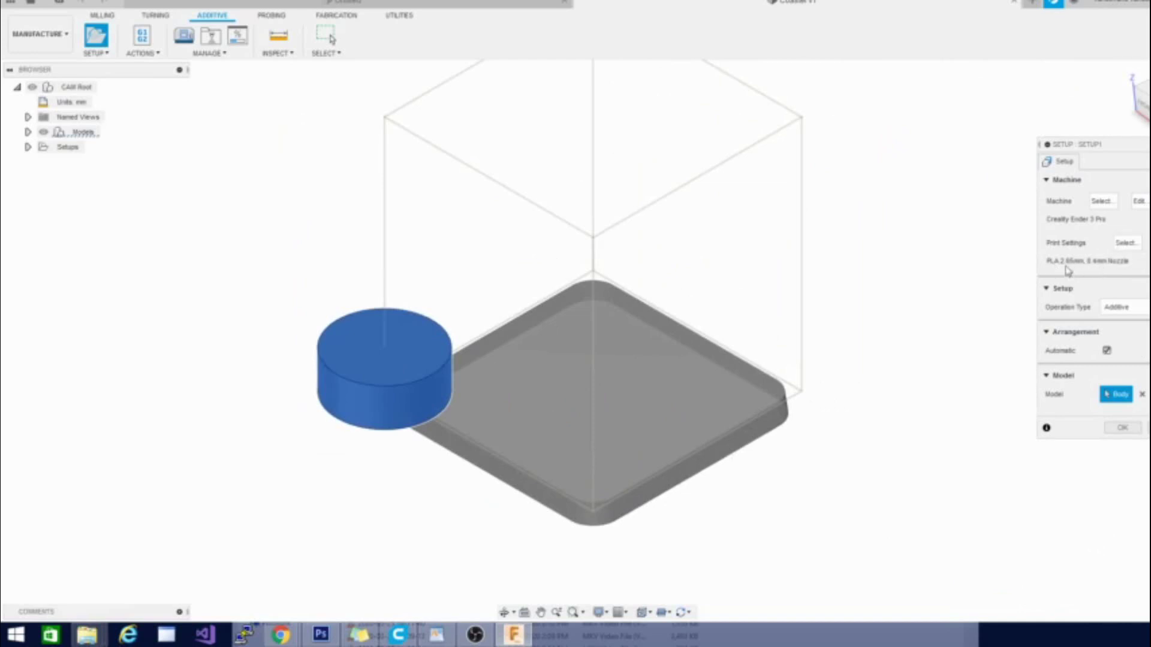
click(1124, 243)
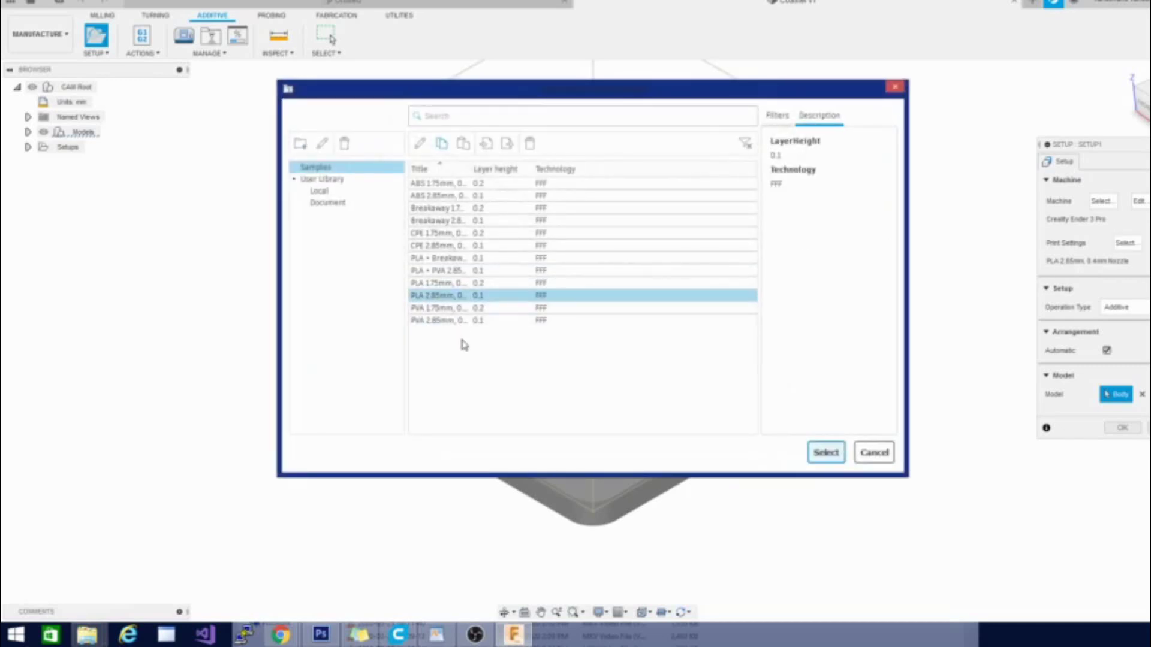
drag(471, 168, 521, 170)
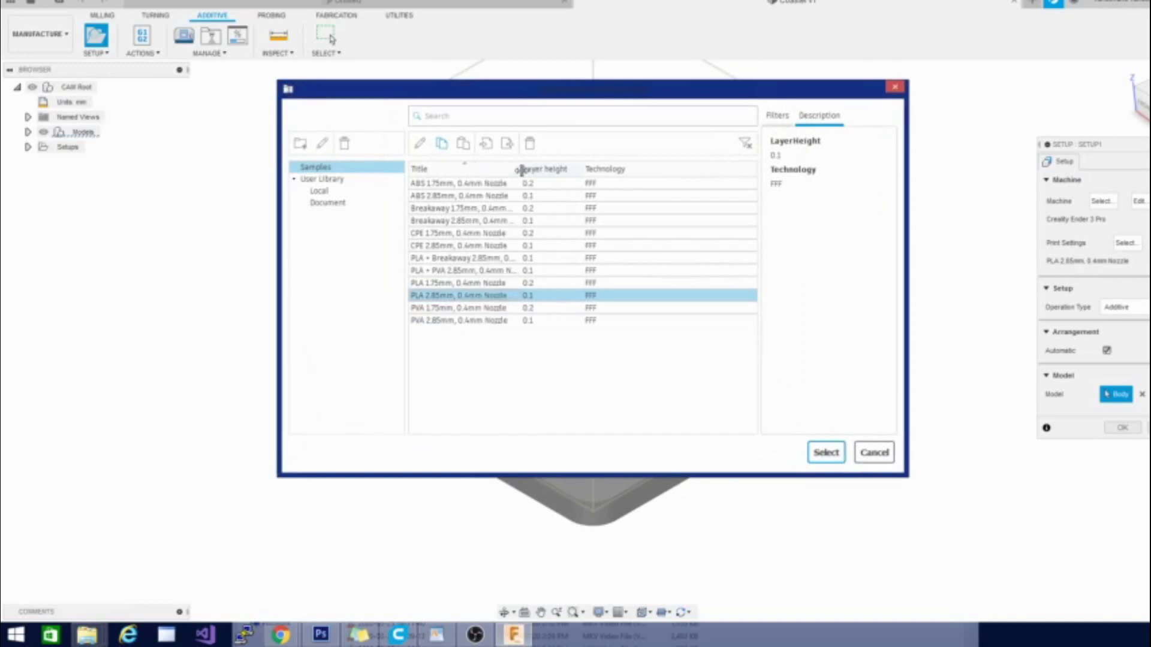
click(446, 285)
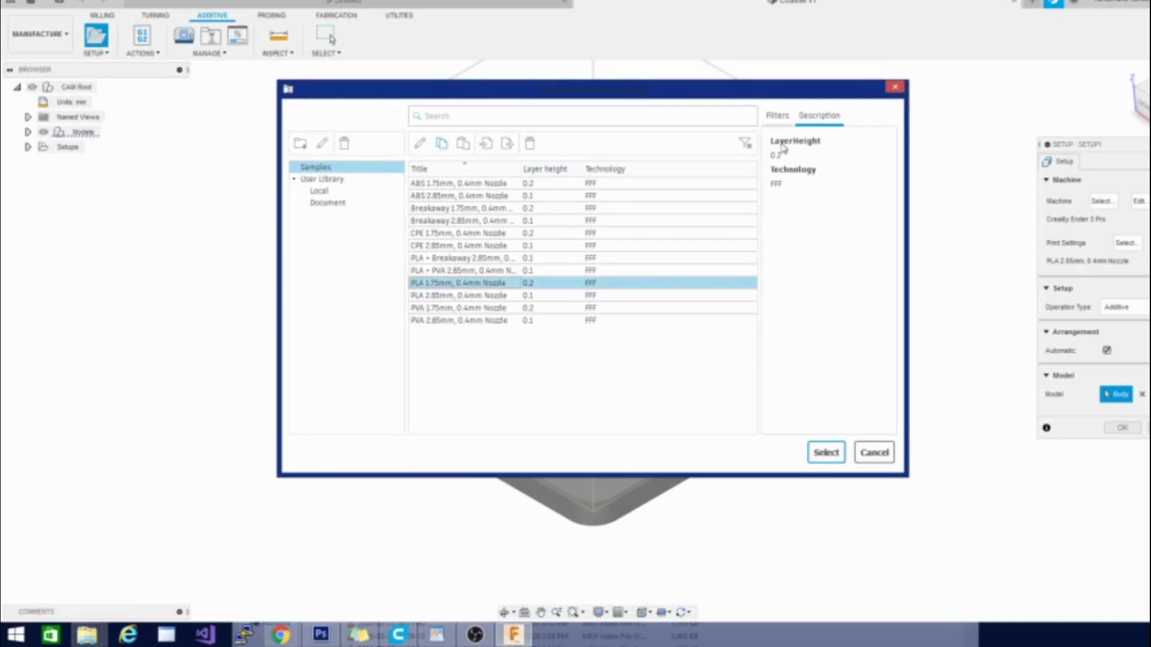
click(824, 452)
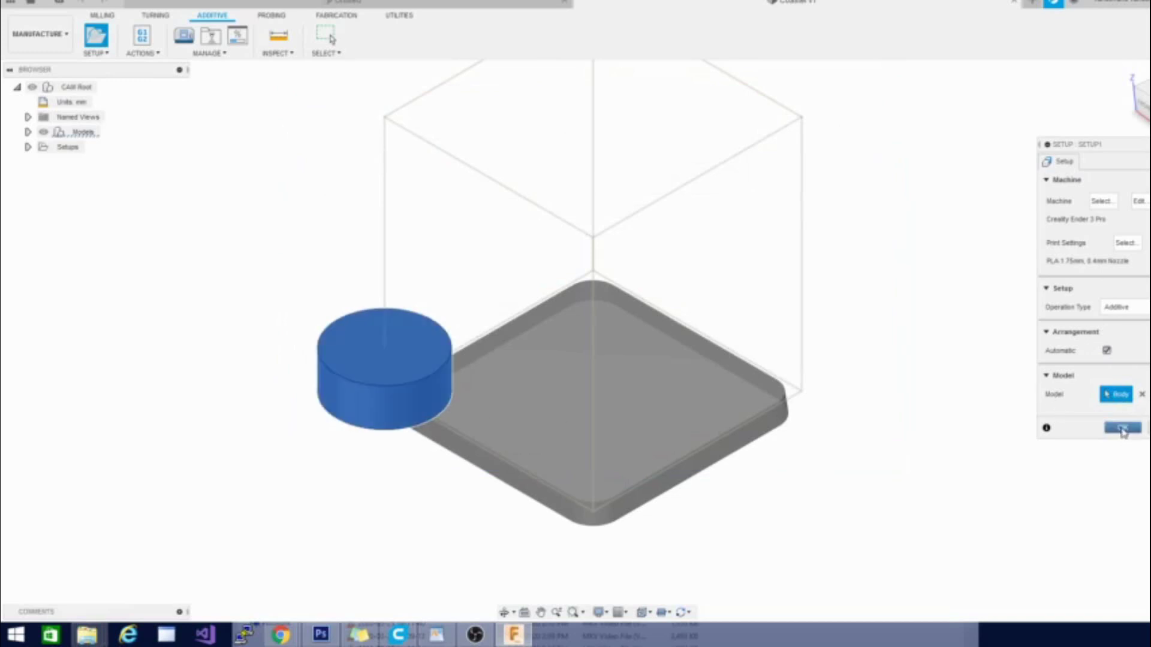
Step: Confirm the setup and review the Extruder, Layer, Infill and Basic print settings
click(1123, 428)
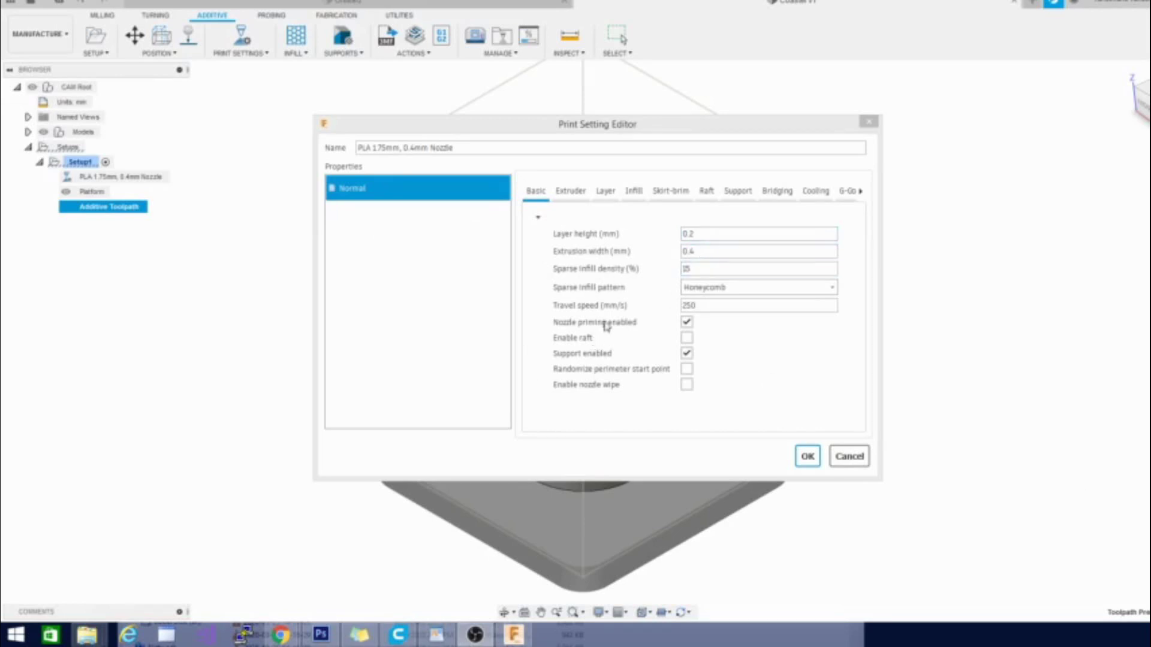
click(566, 193)
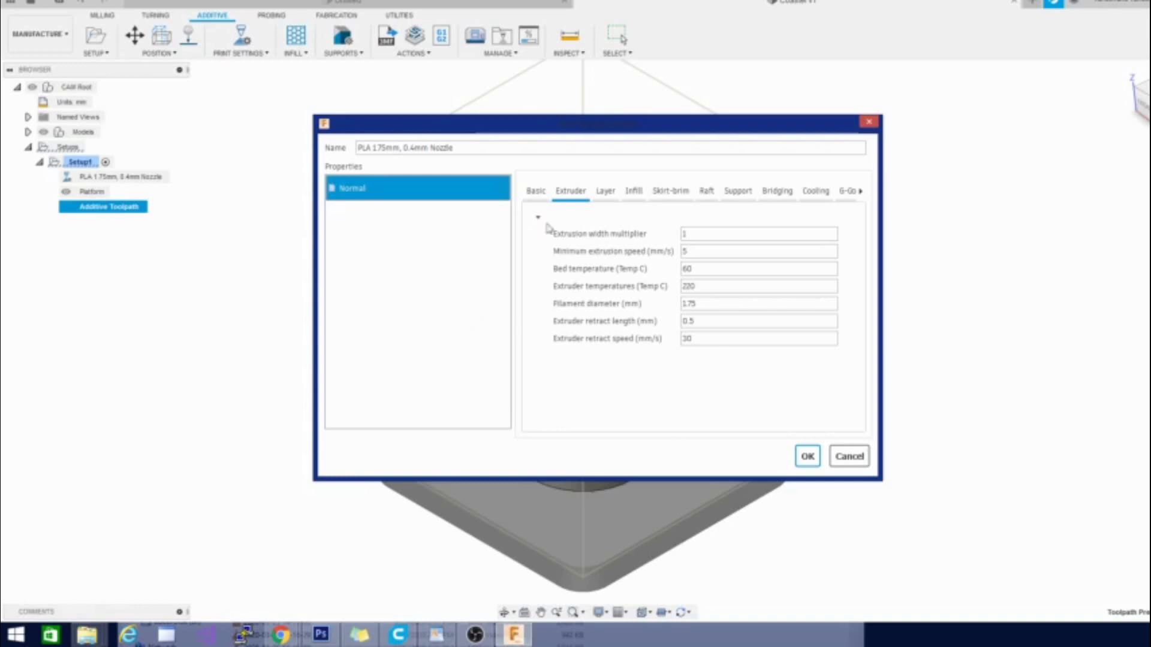
click(604, 196)
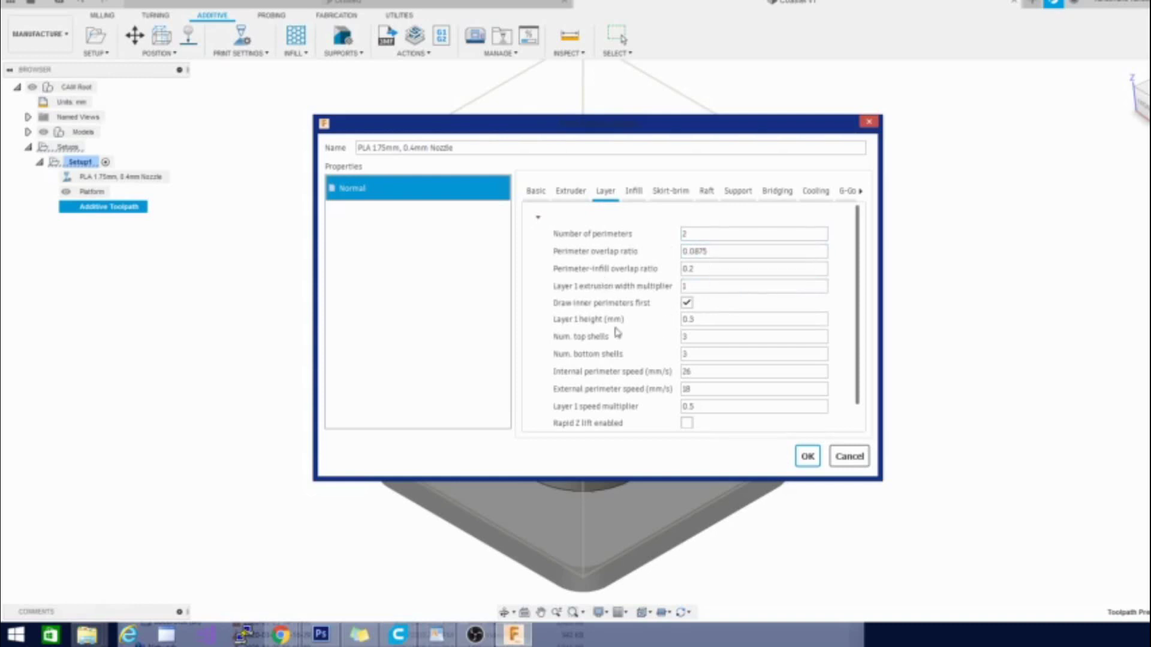
scroll(657, 311, down, 1)
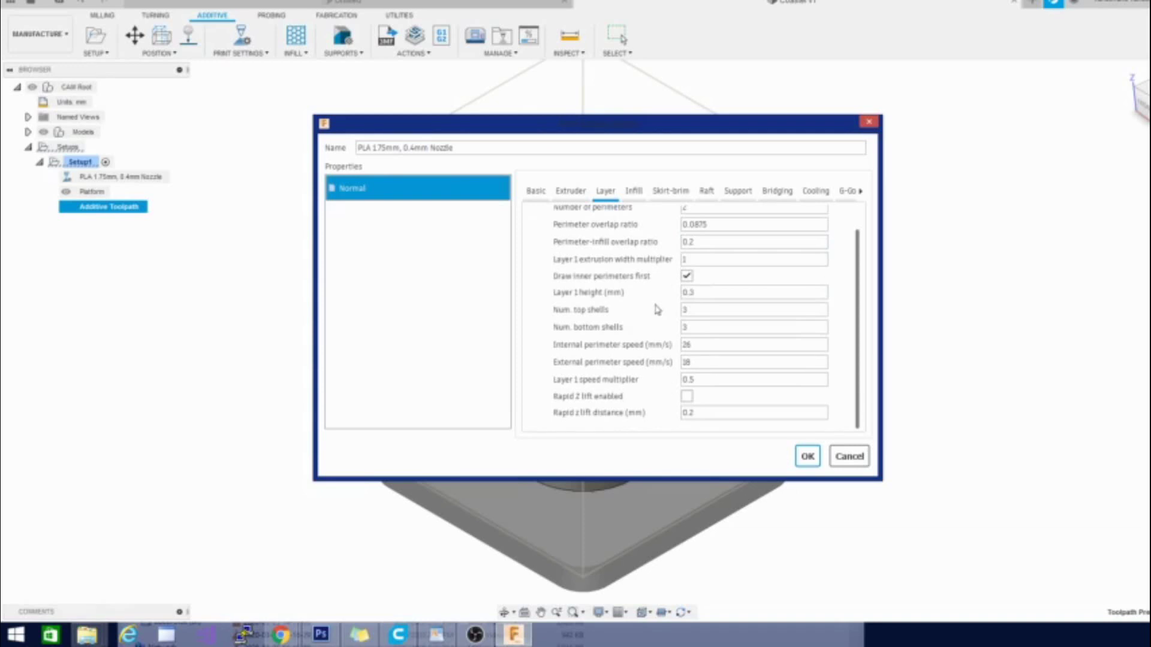
click(643, 197)
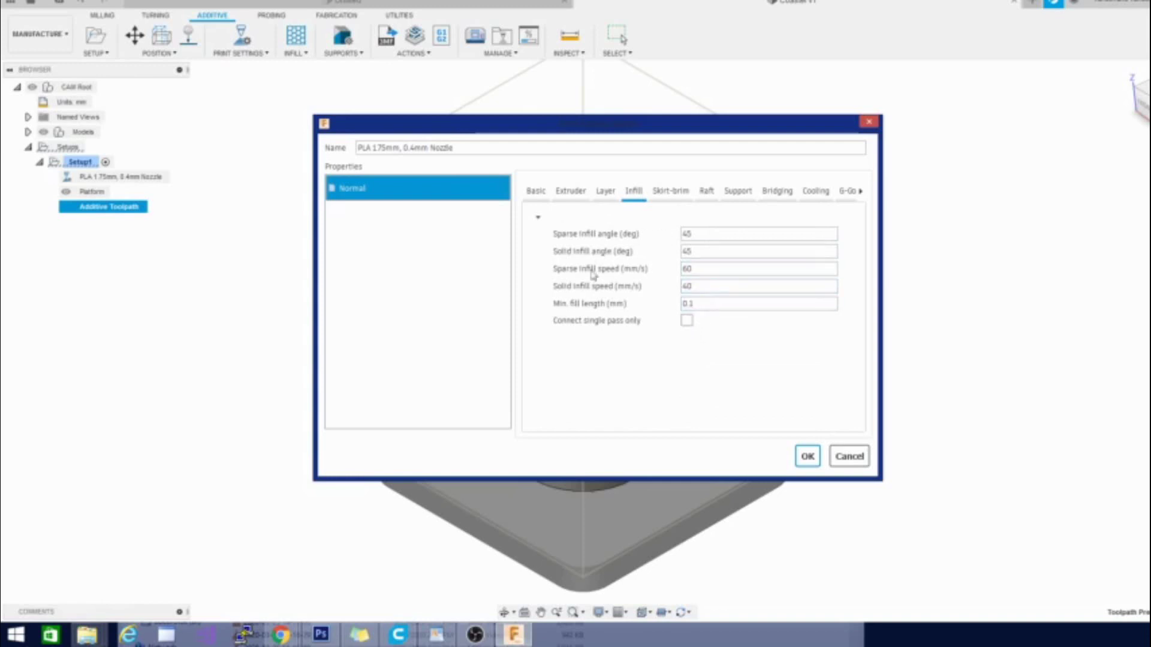
click(535, 196)
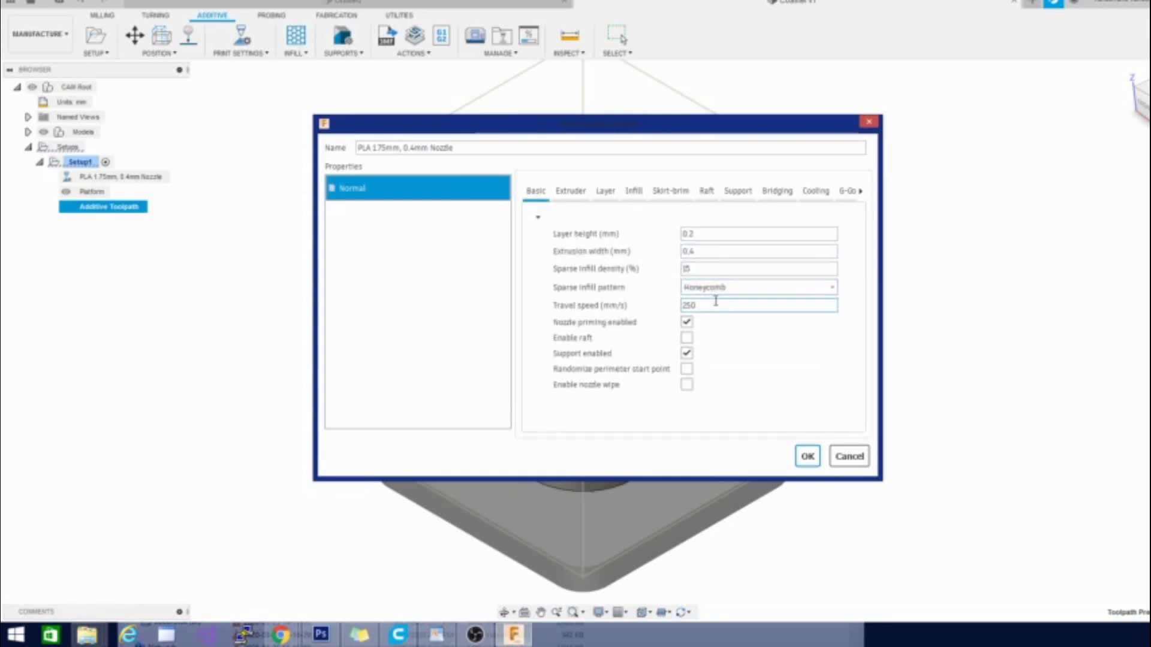
Step: Review the Skirt-brim, Raft, Support, Bridging, Cooling and G-Code settings, then keep them
click(669, 192)
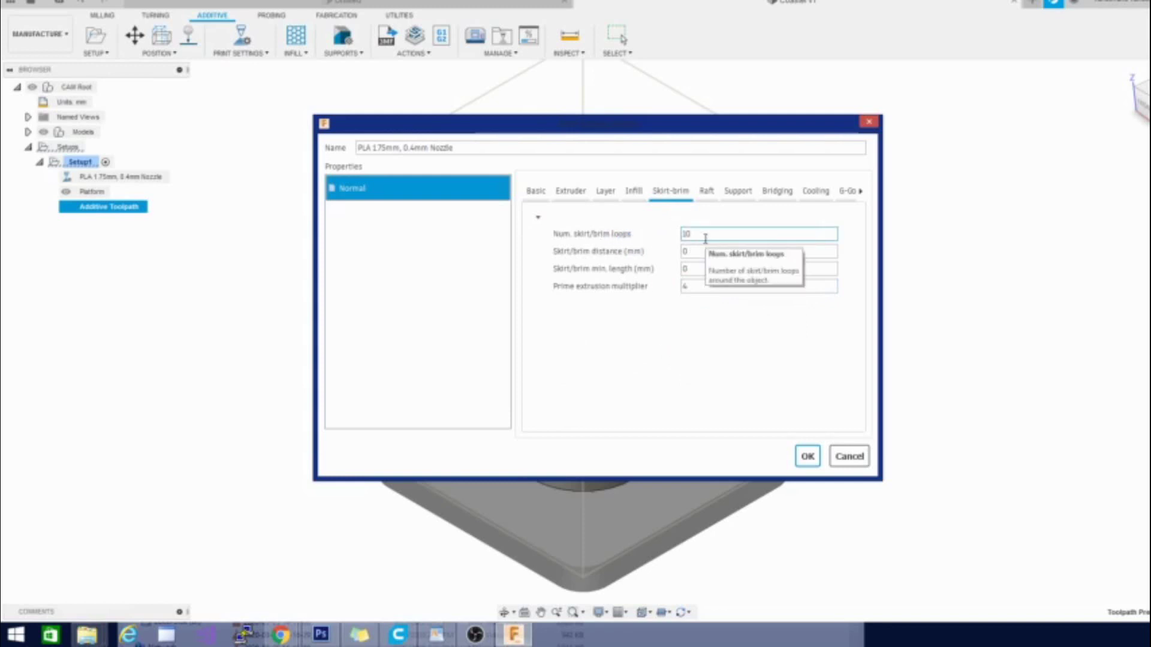
click(689, 250)
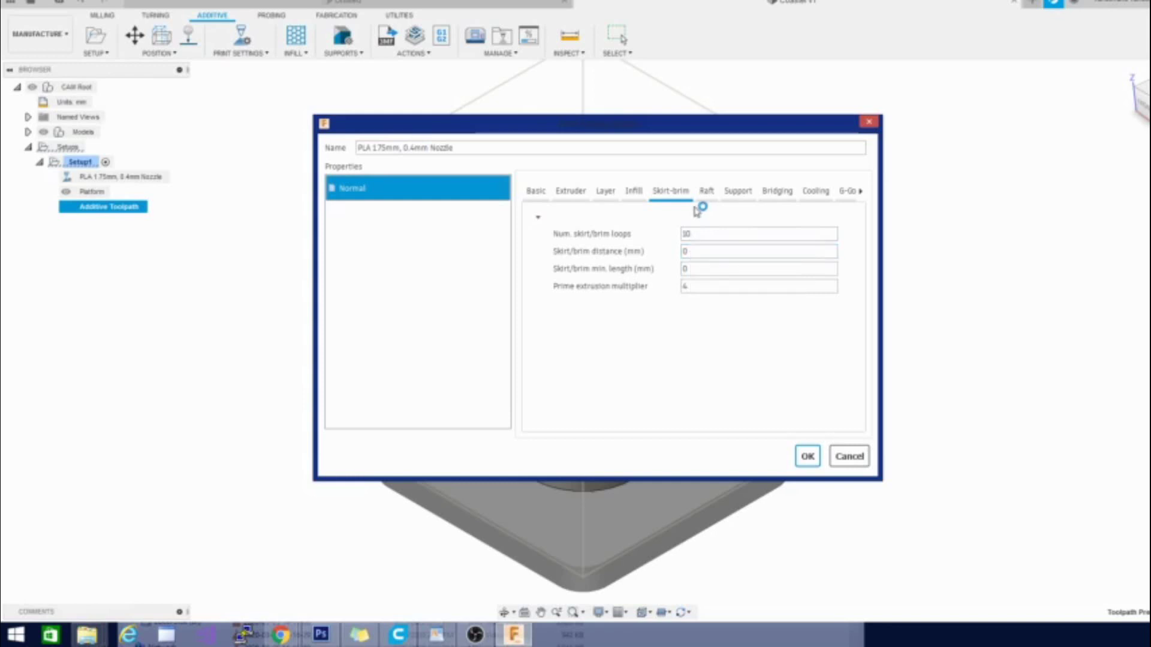
click(708, 192)
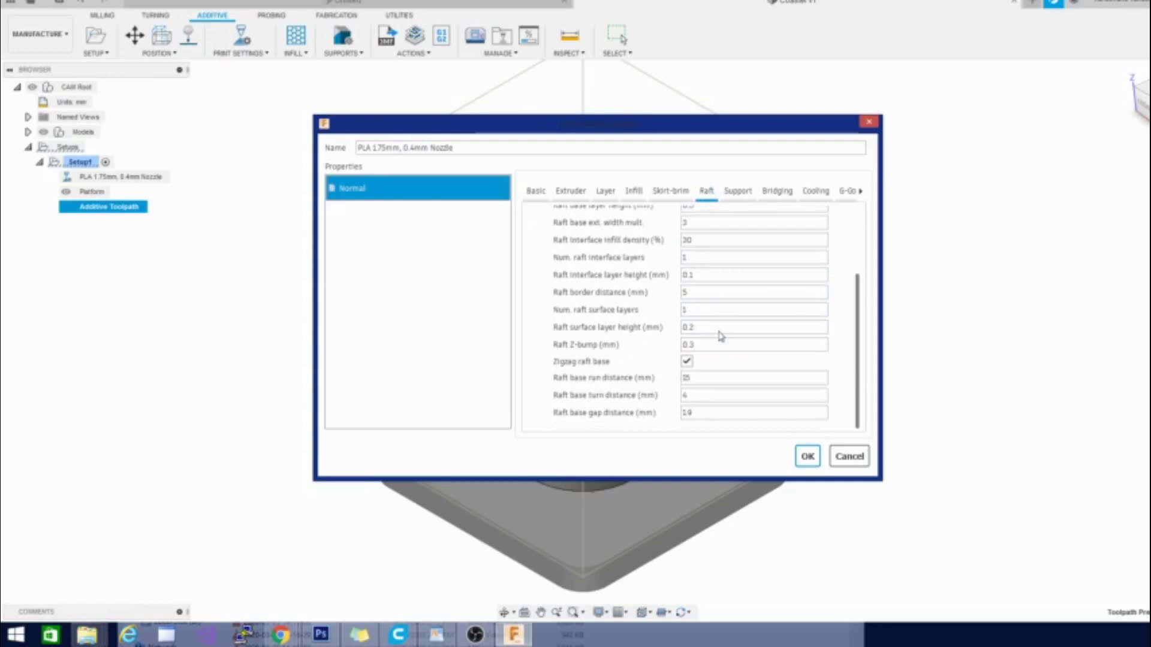
click(739, 192)
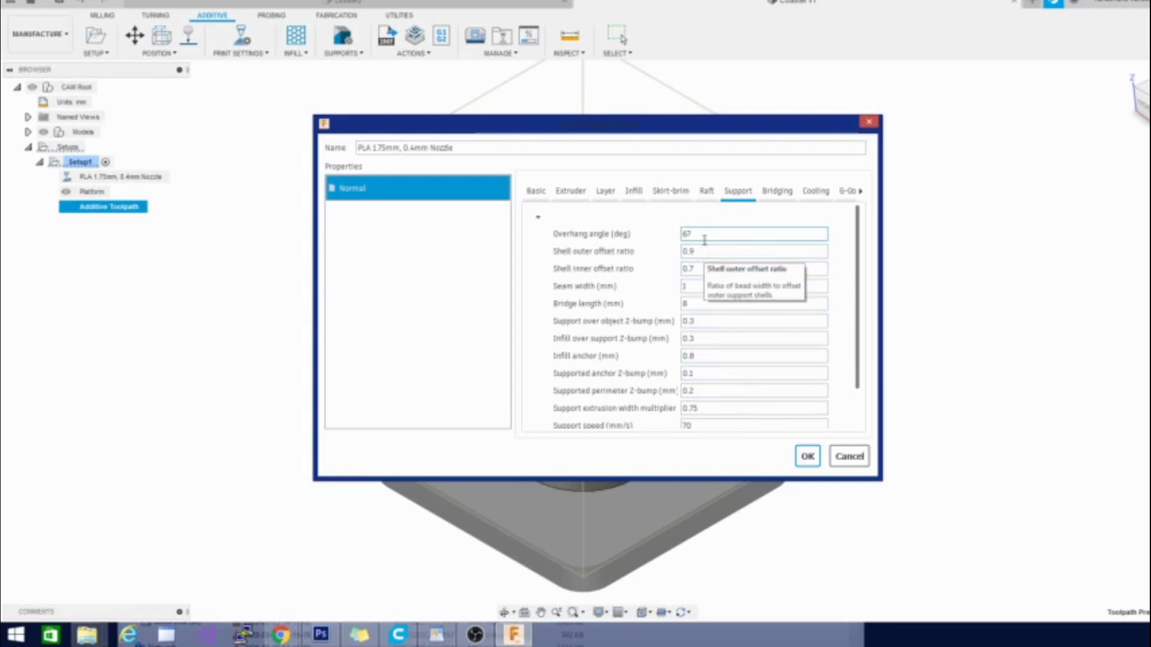
click(779, 194)
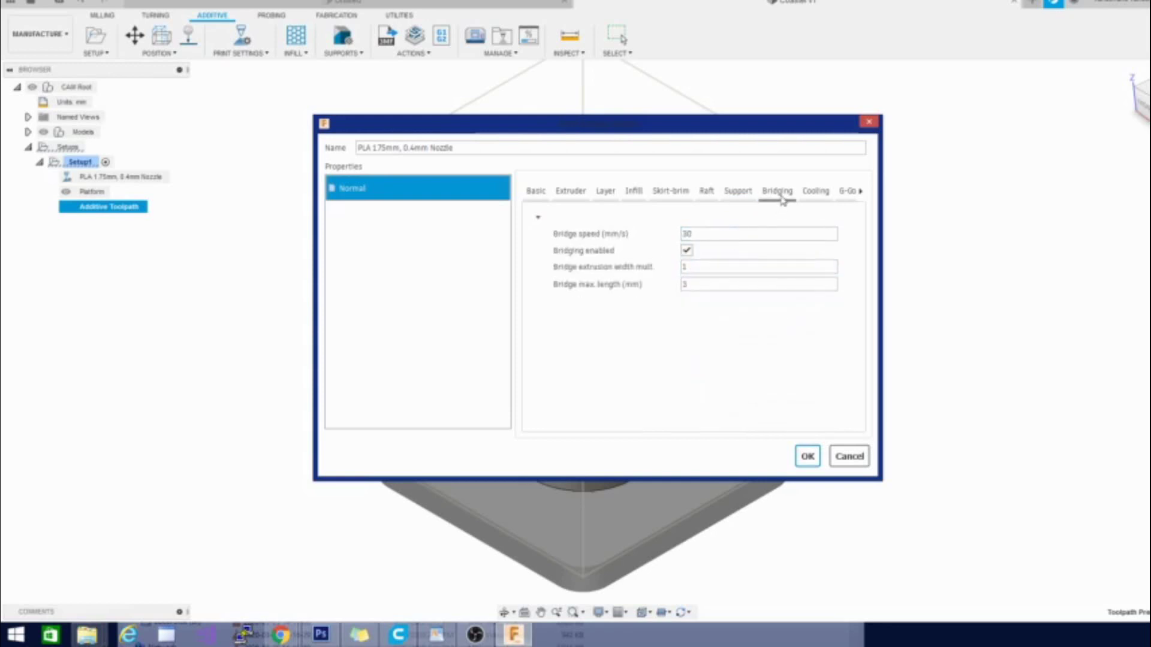
click(810, 196)
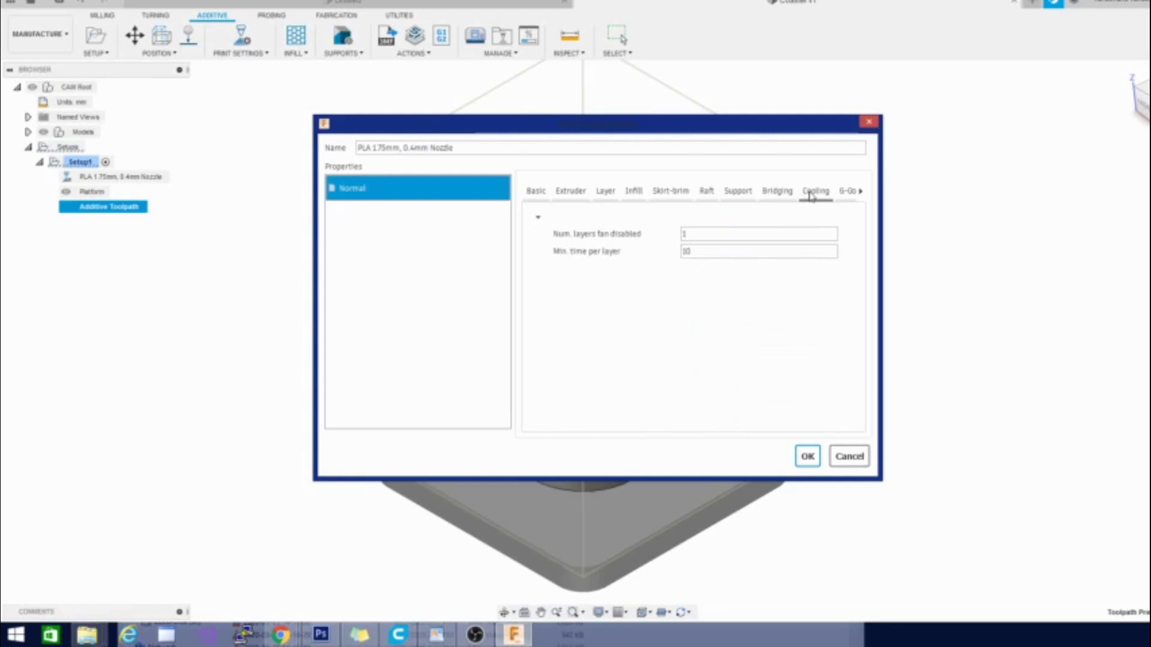
click(846, 199)
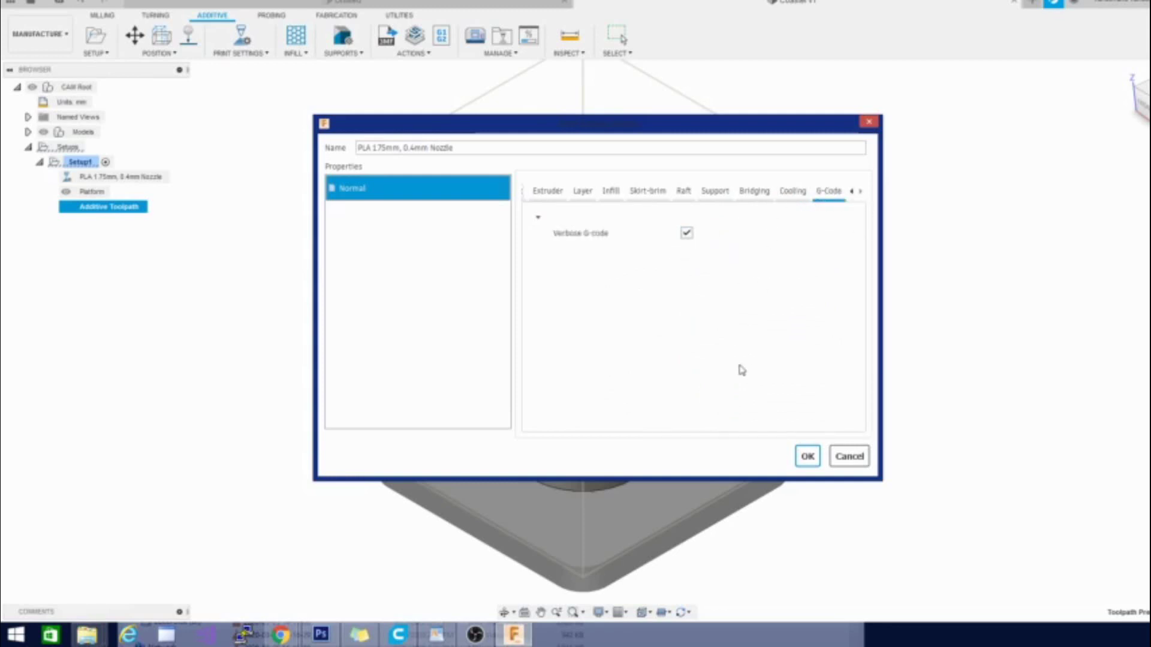
click(547, 193)
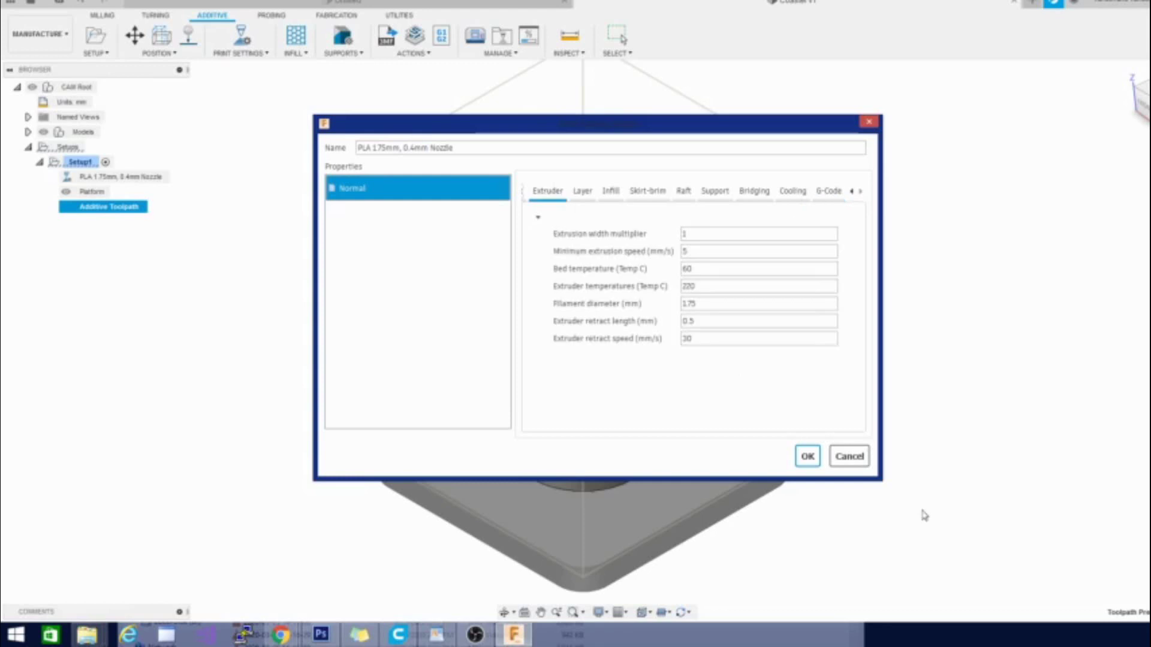
click(807, 457)
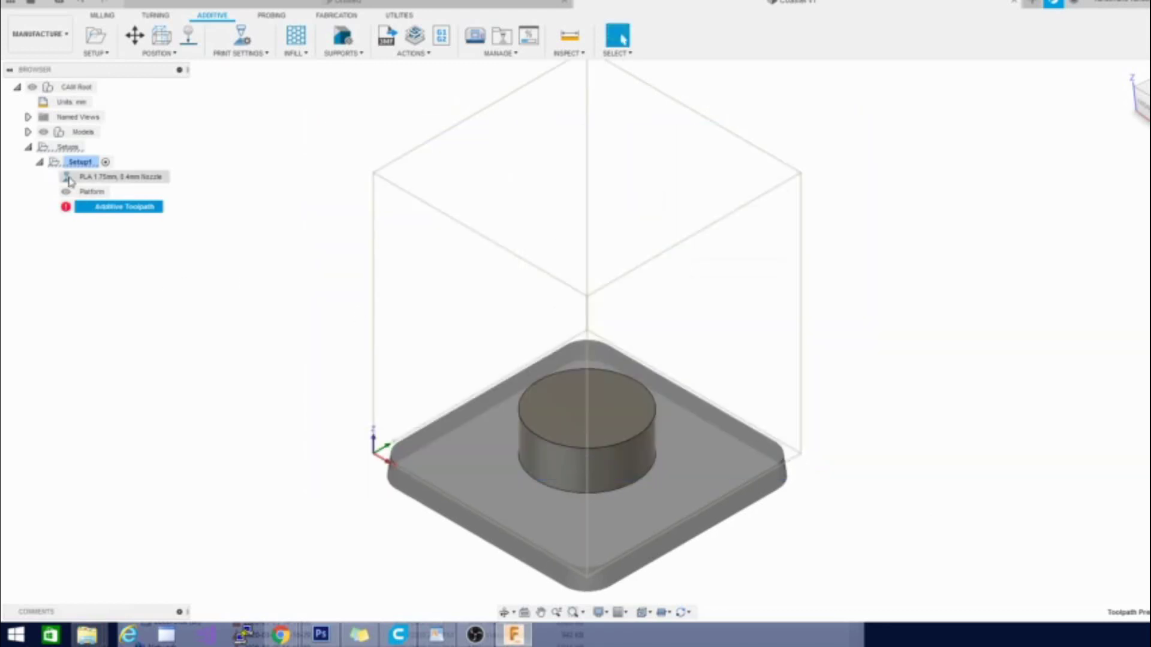
Step: Simulate the Additive Toolpath and calculate it, producing a brim around the cylinder
mouse_move(70, 210)
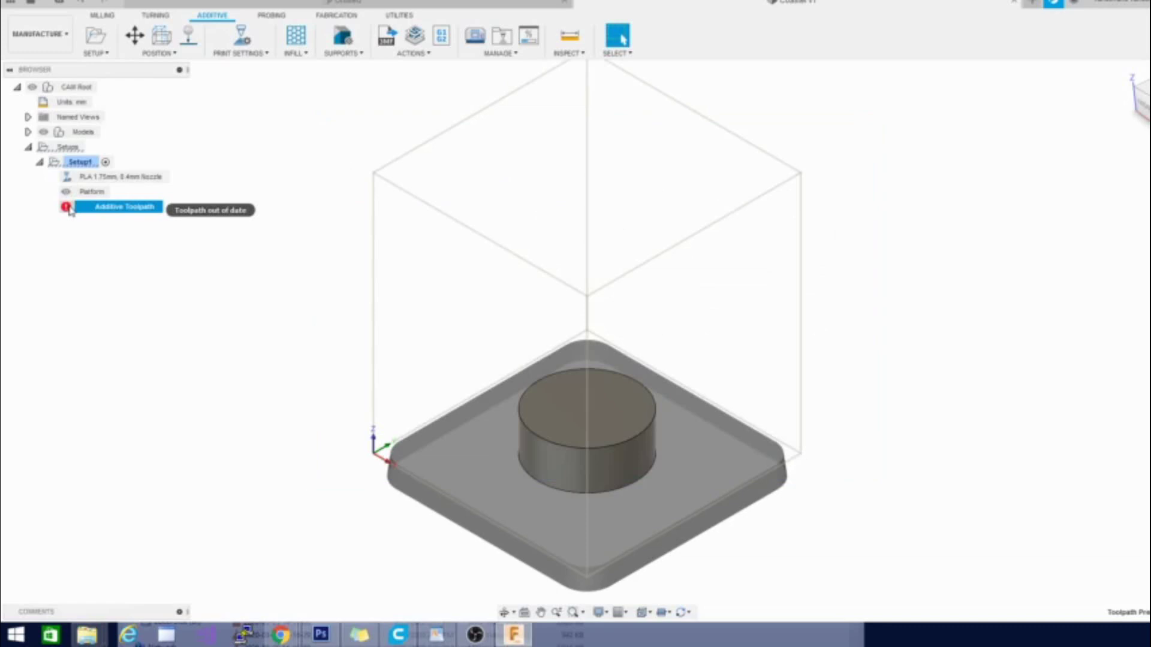
right_click(99, 208)
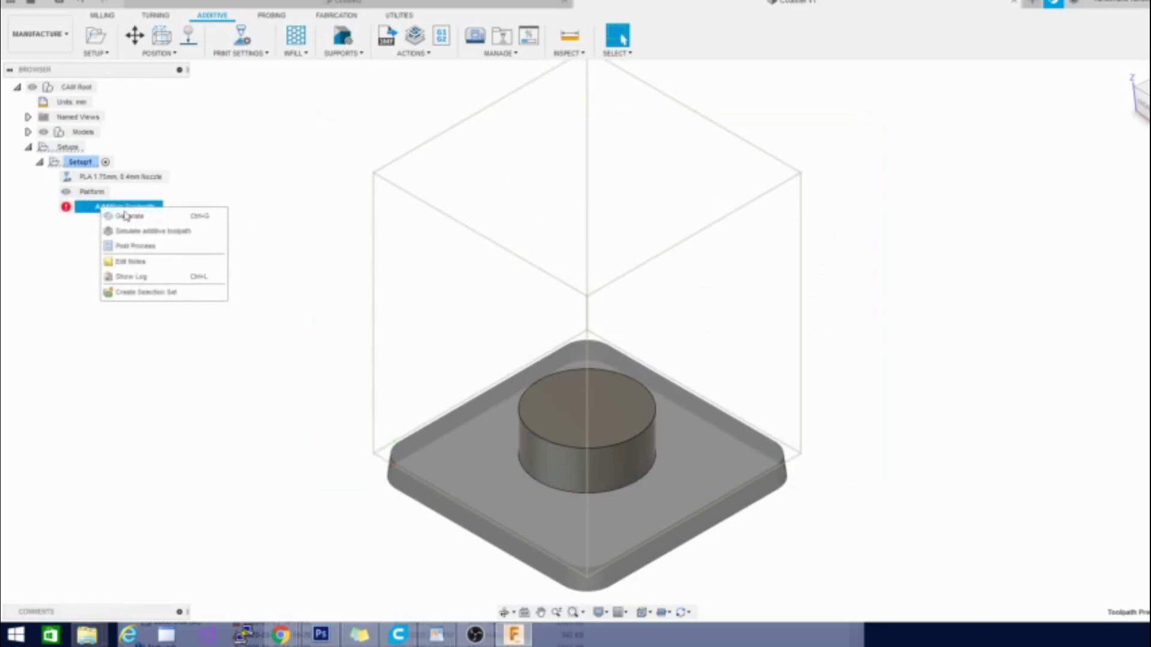
click(183, 241)
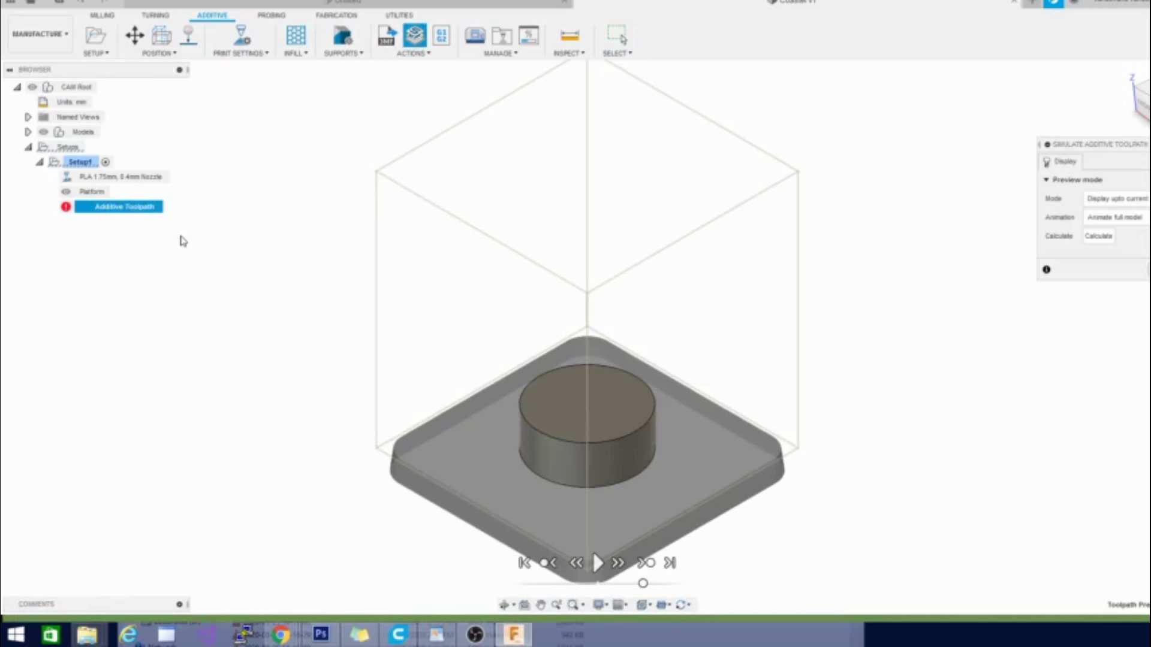
click(1105, 238)
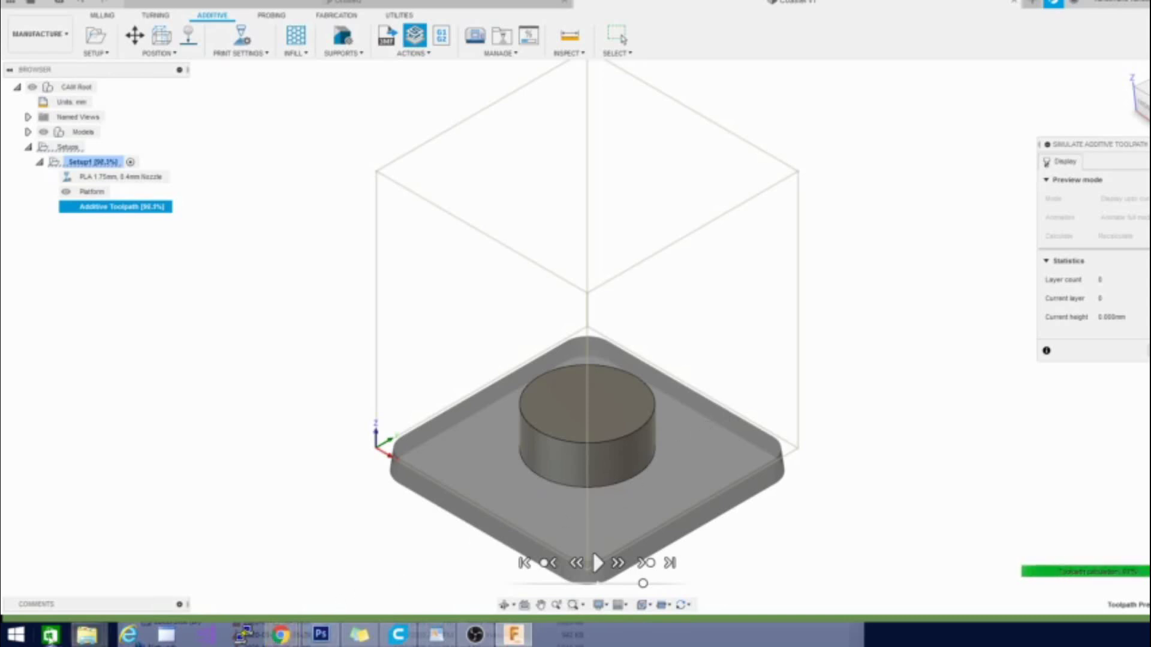
Step: Open the additive toolpath simulation, dismiss the 'No toolpaths available' warning, and recalculate
mouse_move(87, 634)
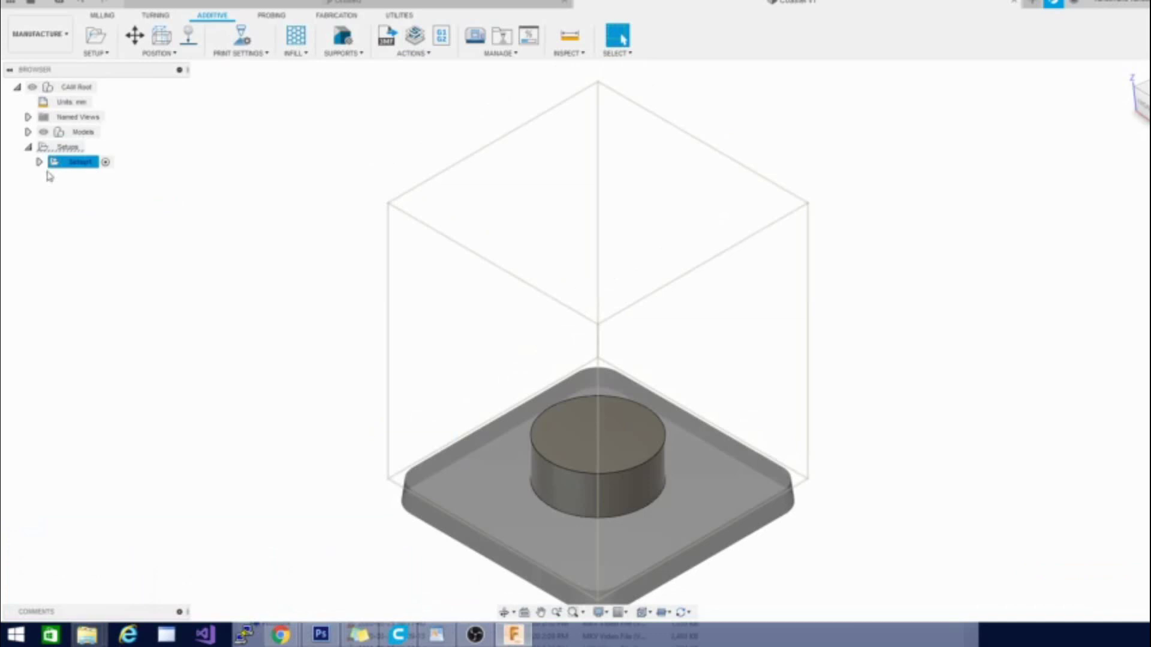
click(40, 162)
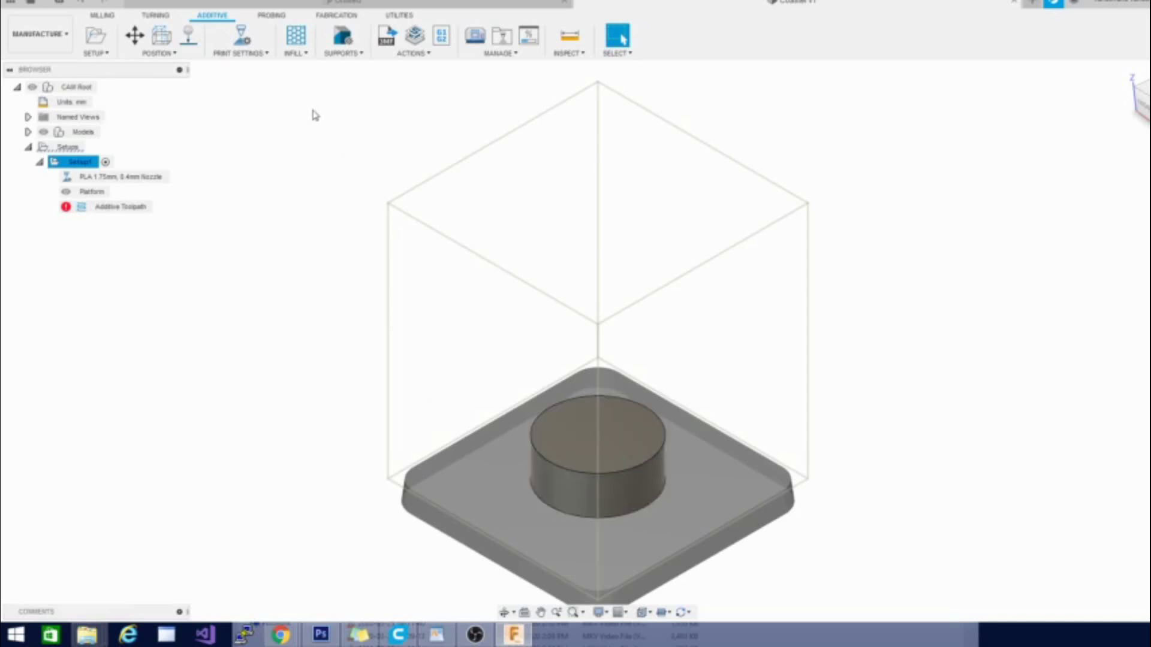
click(413, 53)
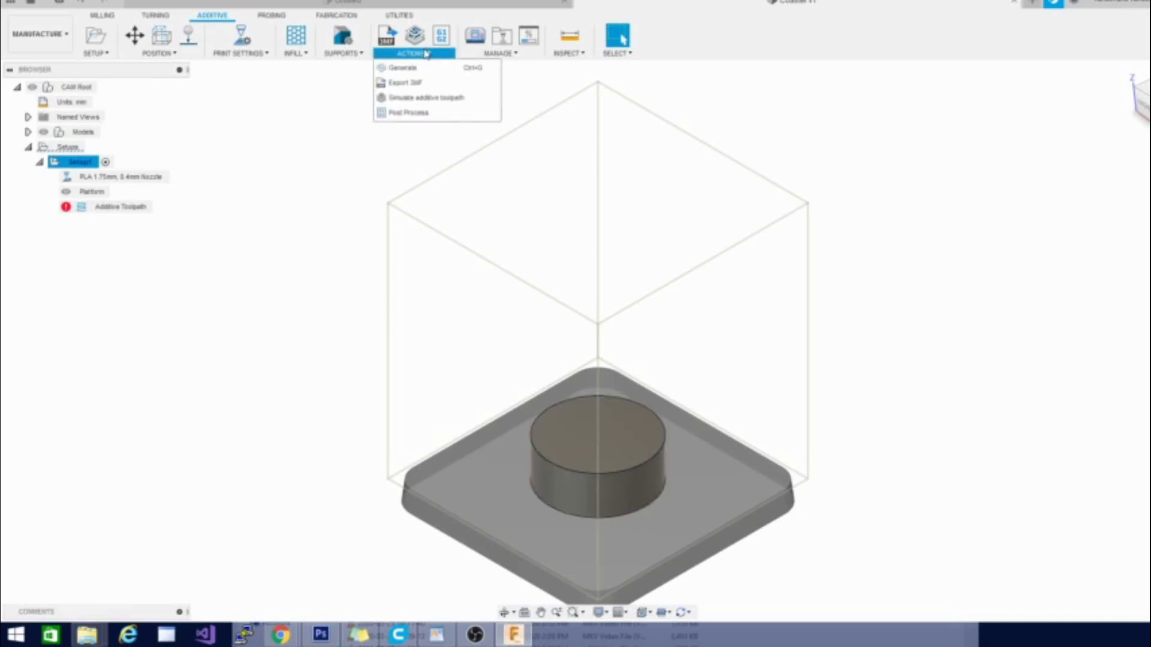
click(426, 98)
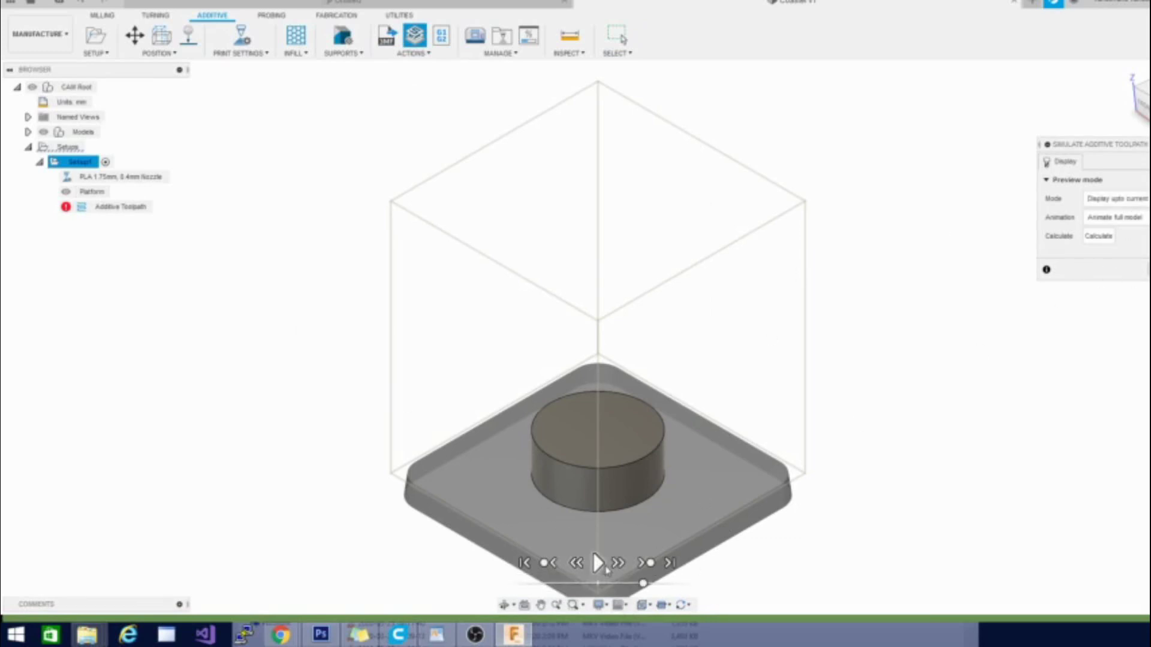
click(603, 567)
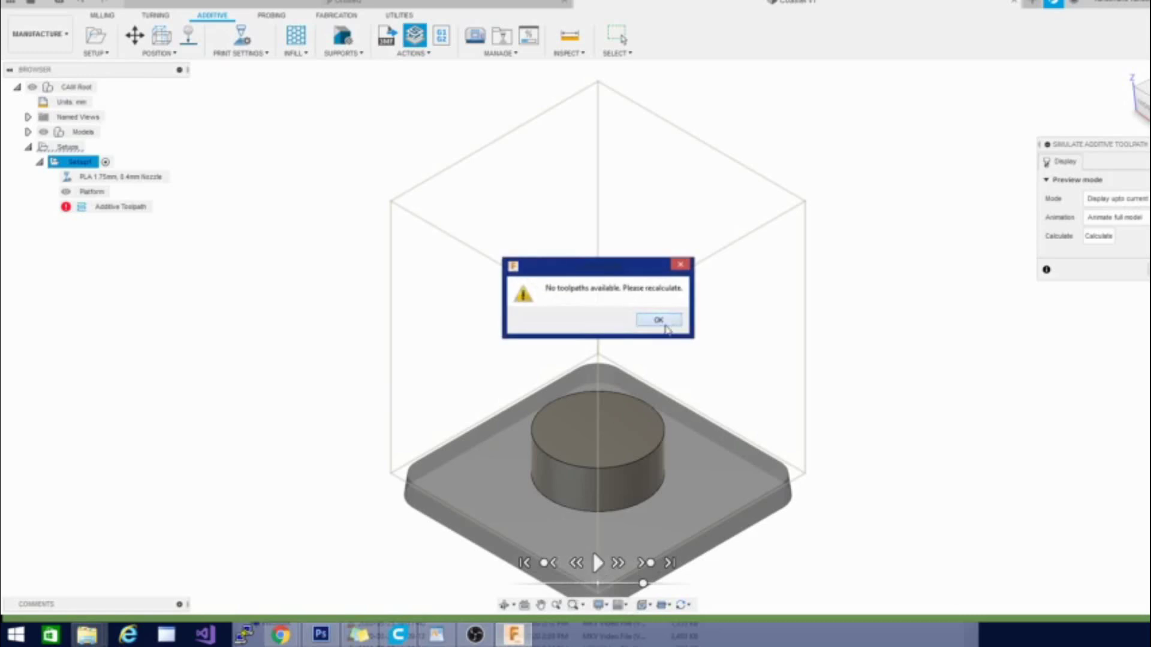
click(658, 319)
click(1099, 236)
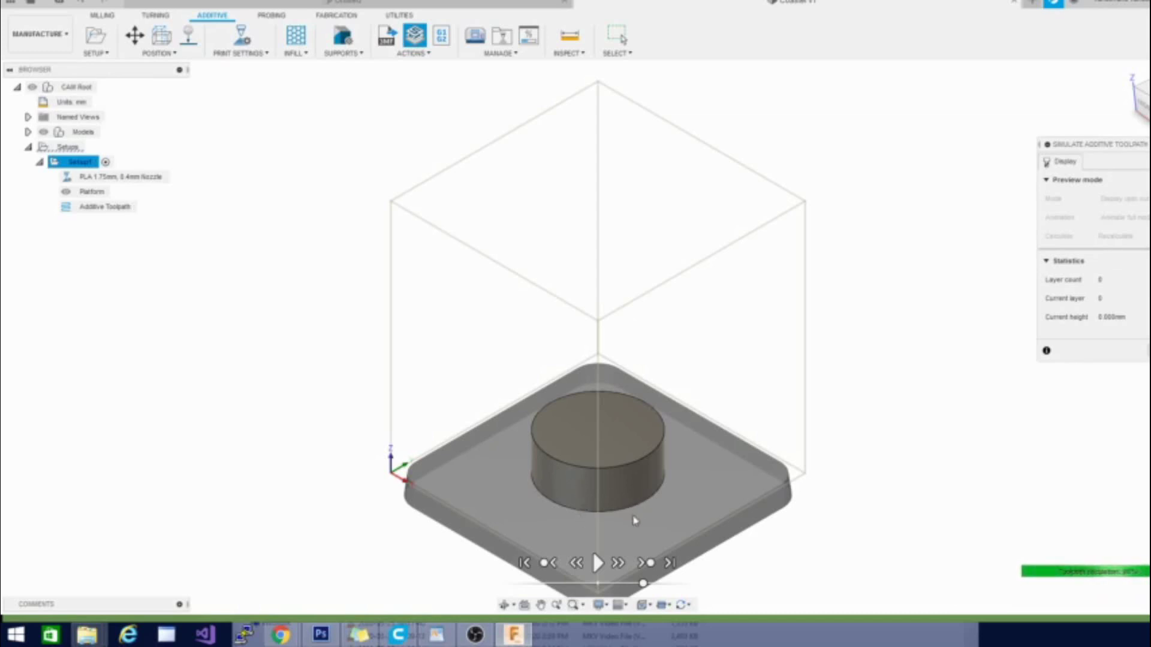
Step: Play the print simulation, pause at layer 24 of 200, and select the Additive Toolpath
click(598, 564)
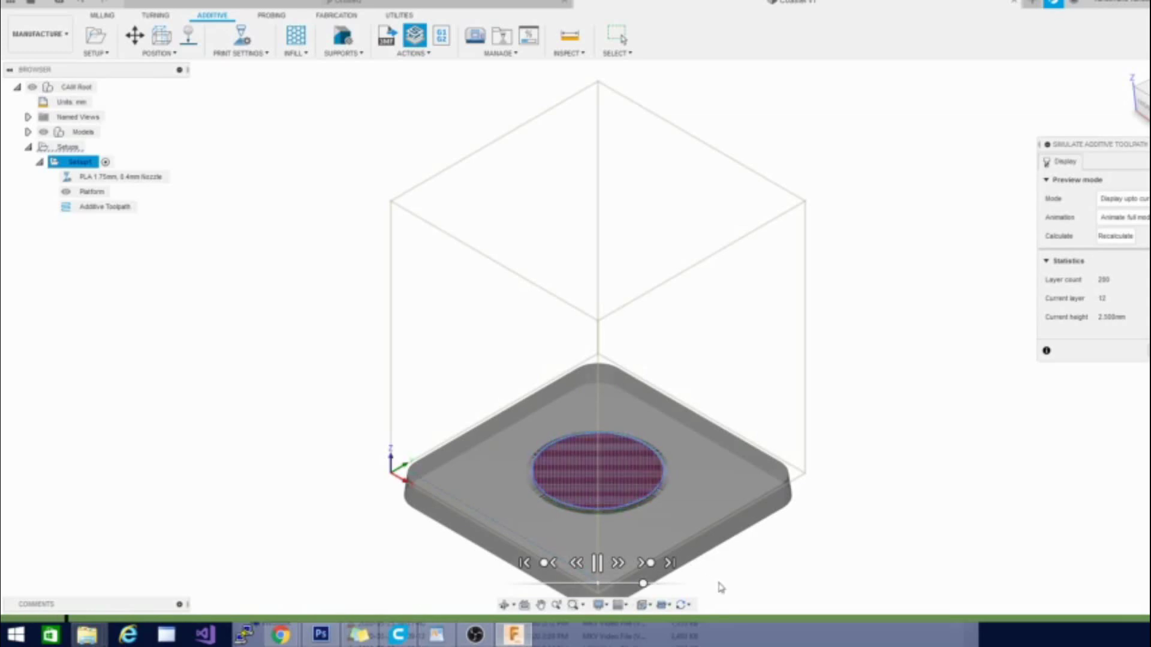
scroll(605, 493, up, 5)
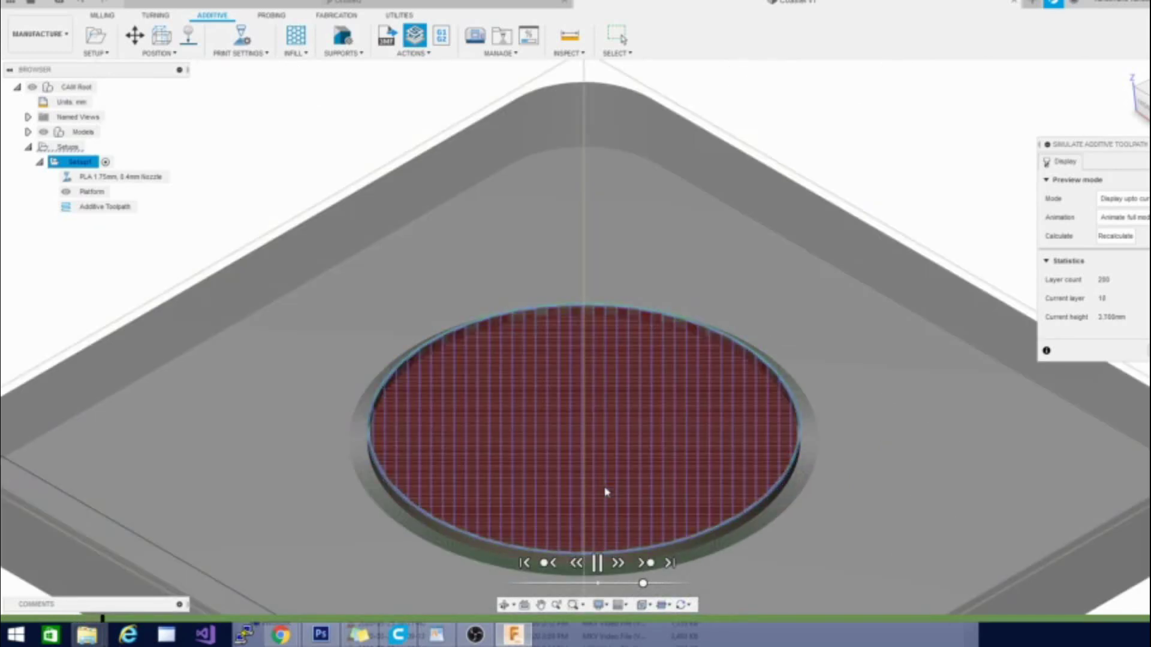
scroll(605, 493, down, 5)
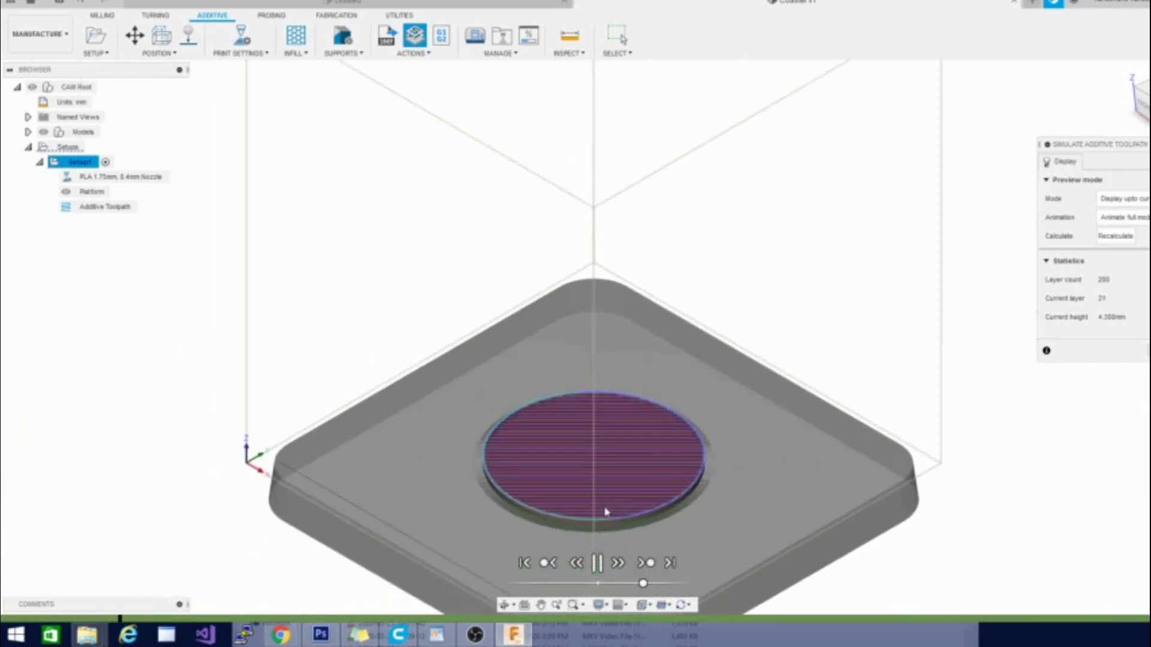
click(597, 563)
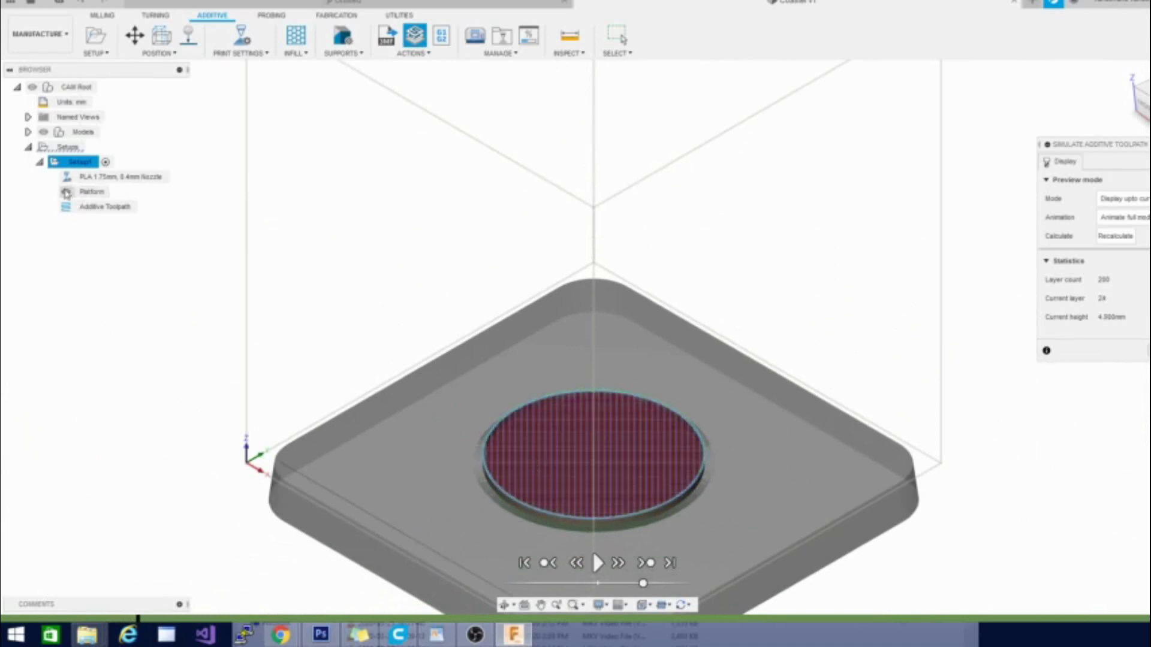
click(84, 214)
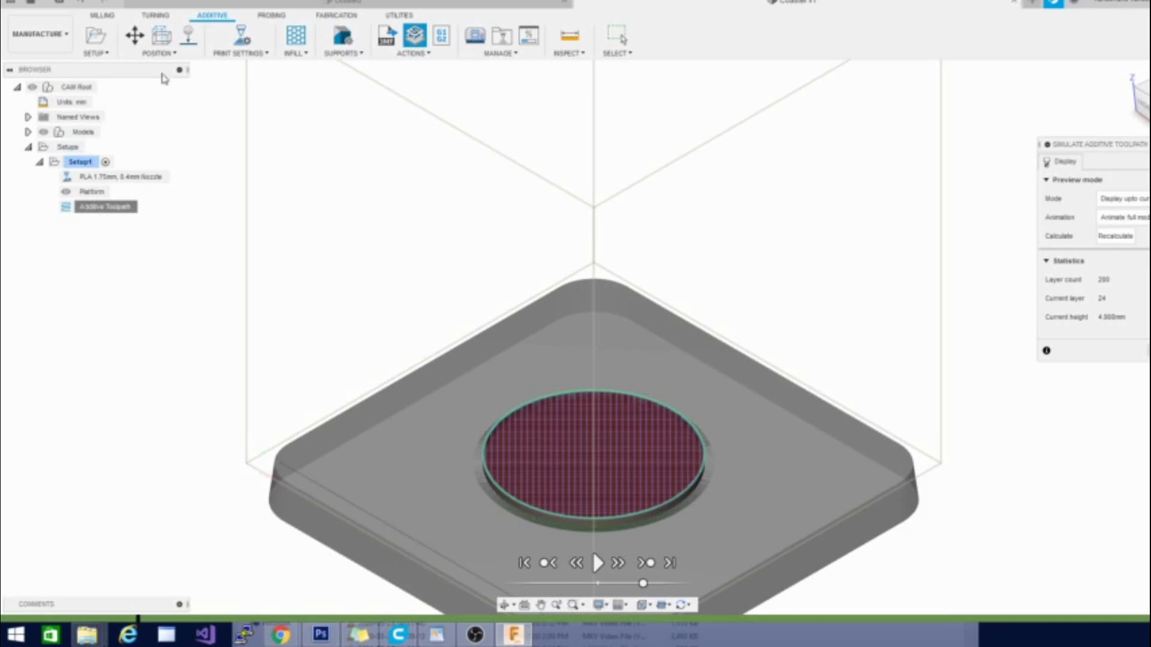
scroll(579, 426, down, 4)
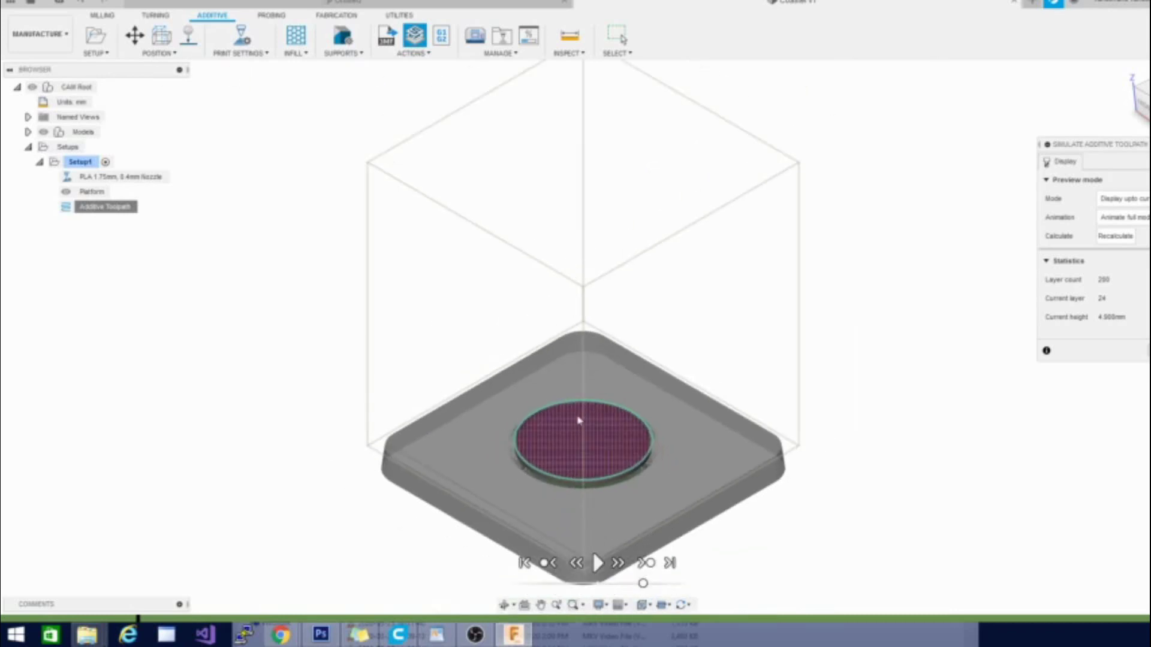
Step: Set the FFF infill pattern to Honeycomb, then start Post Process on the Additive Toolpath
click(295, 53)
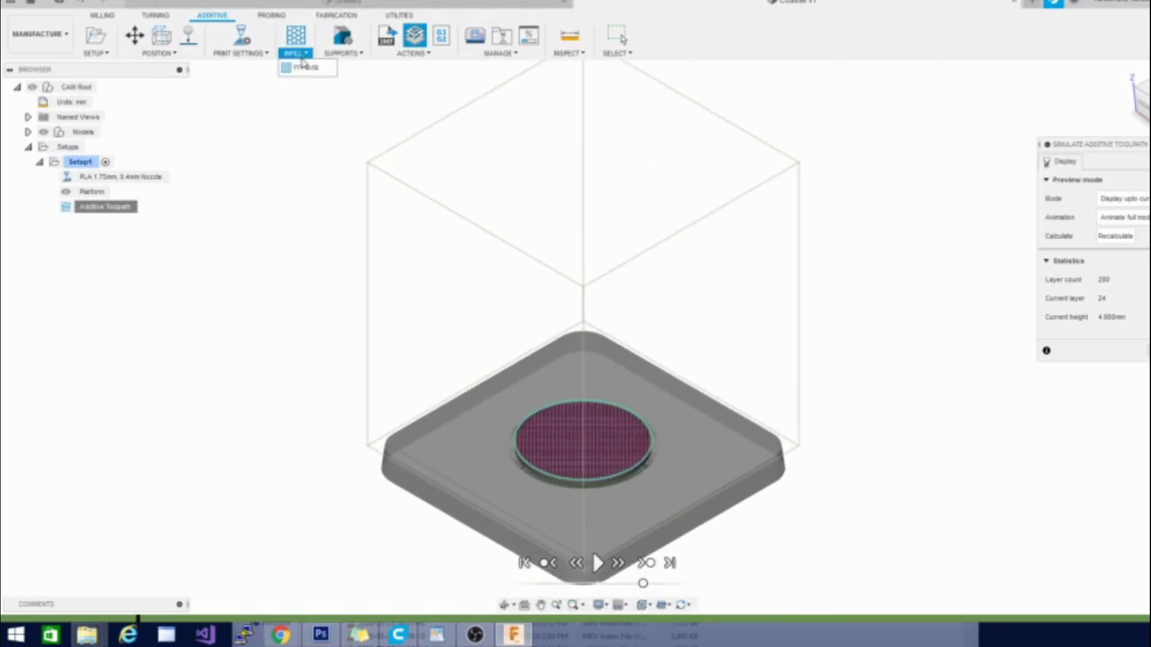
click(312, 72)
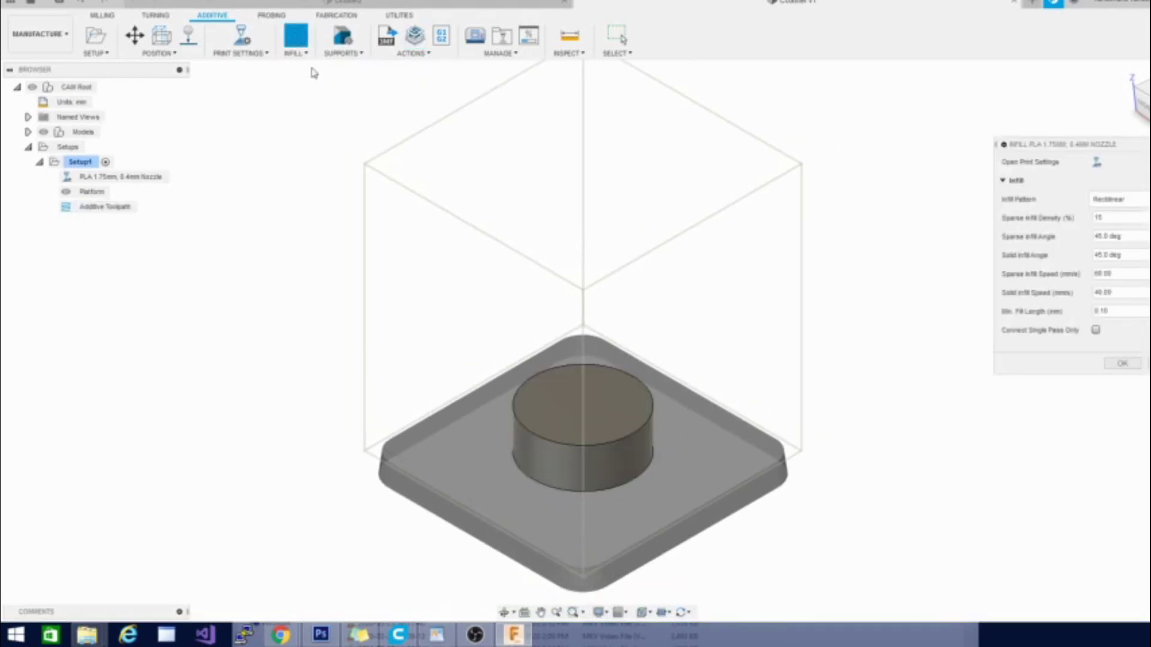
click(1132, 203)
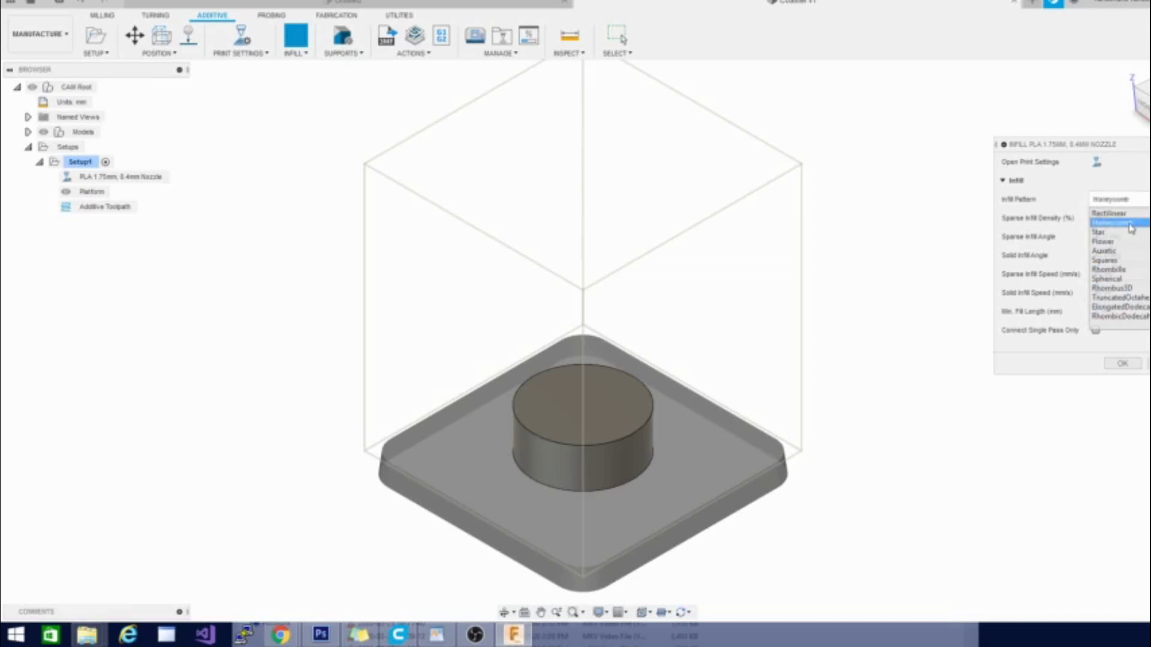
click(1131, 223)
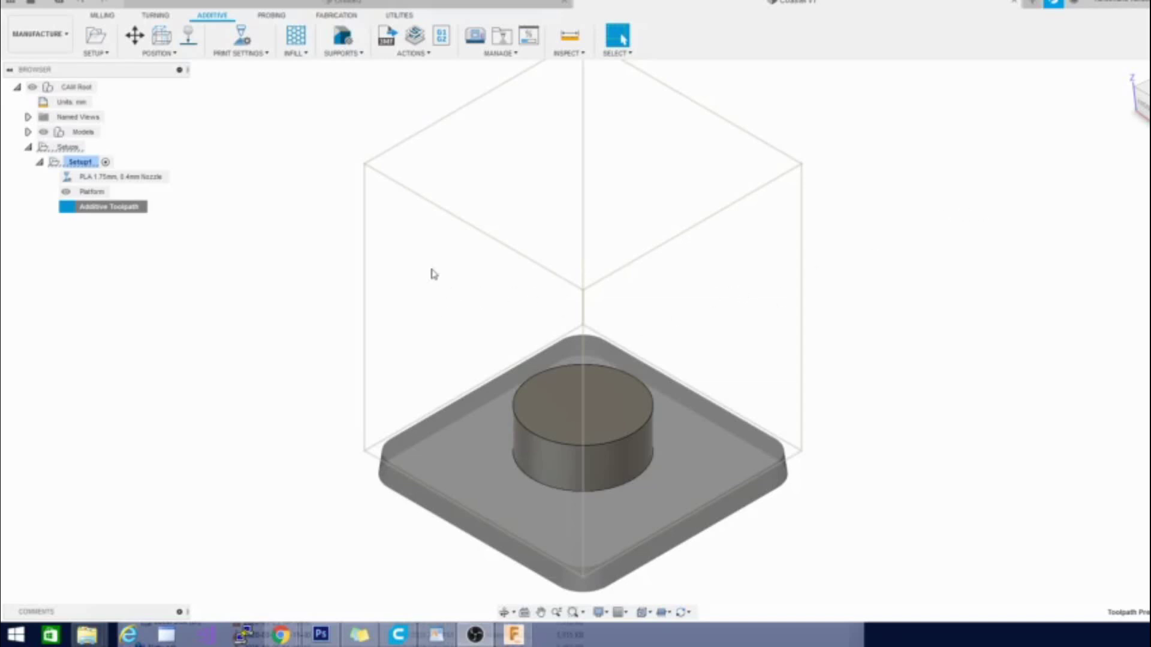
right_click(108, 209)
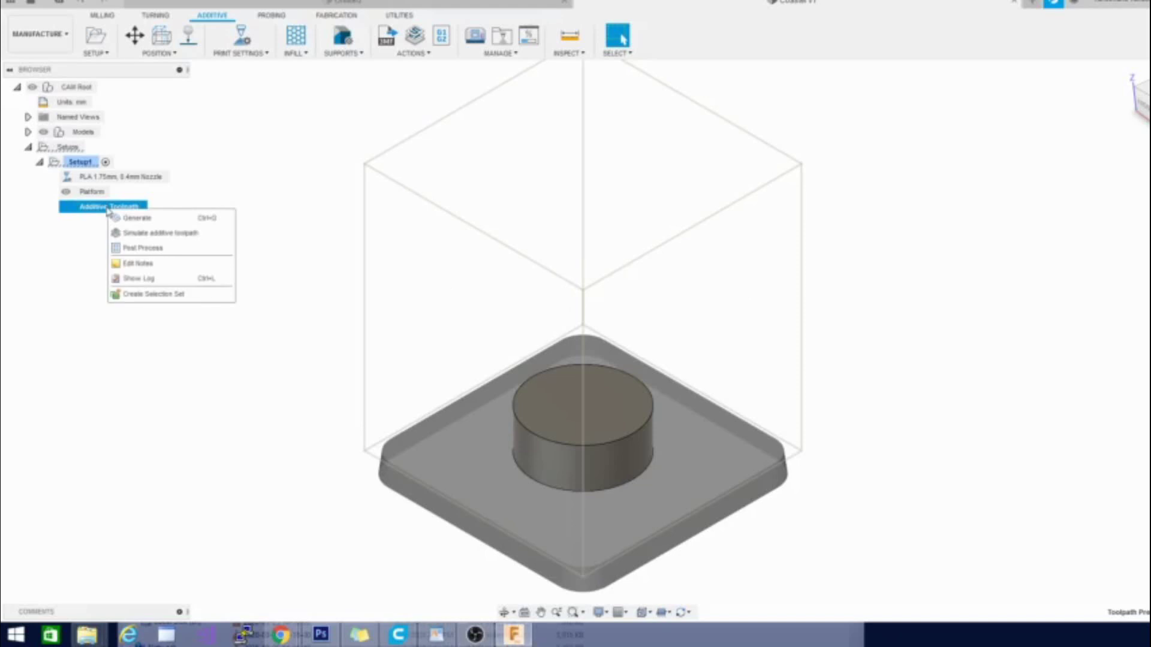
click(122, 249)
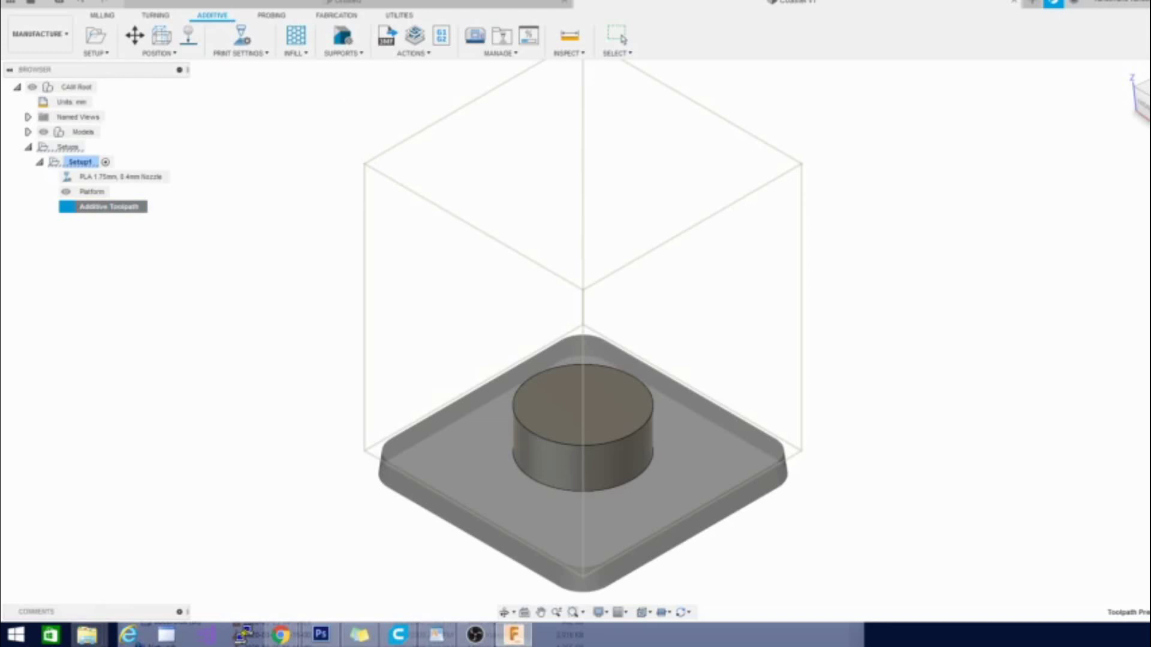
Step: Move the Post Process dialog higher and filter its post list to the Additive capability
drag(292, 211, 412, 133)
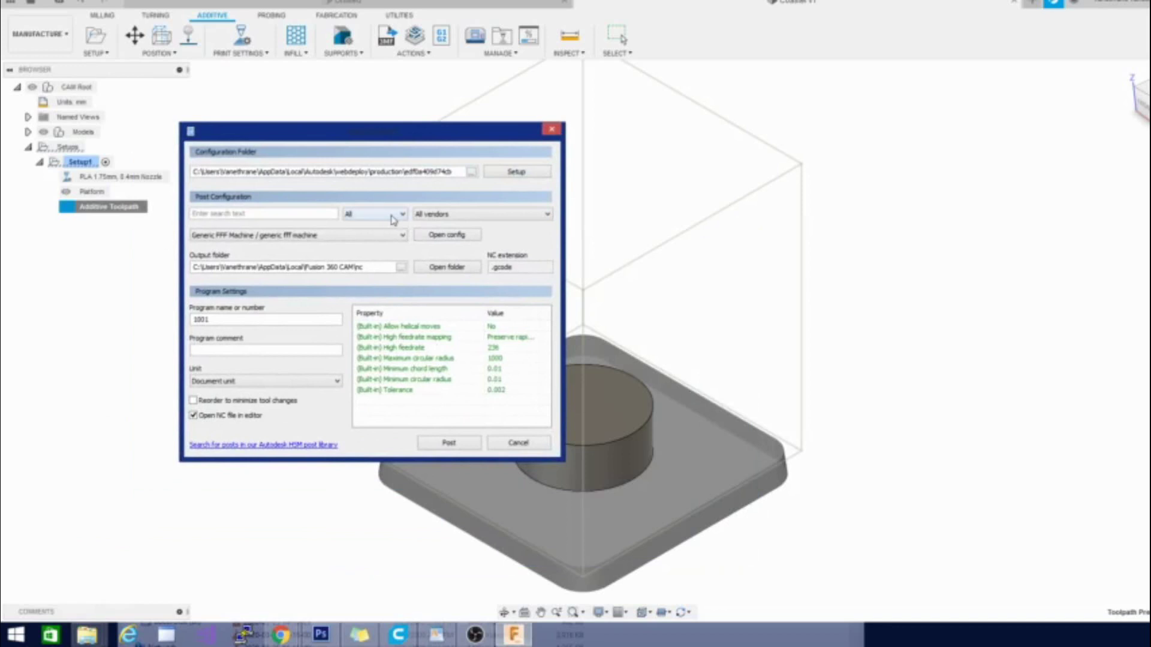
click(398, 221)
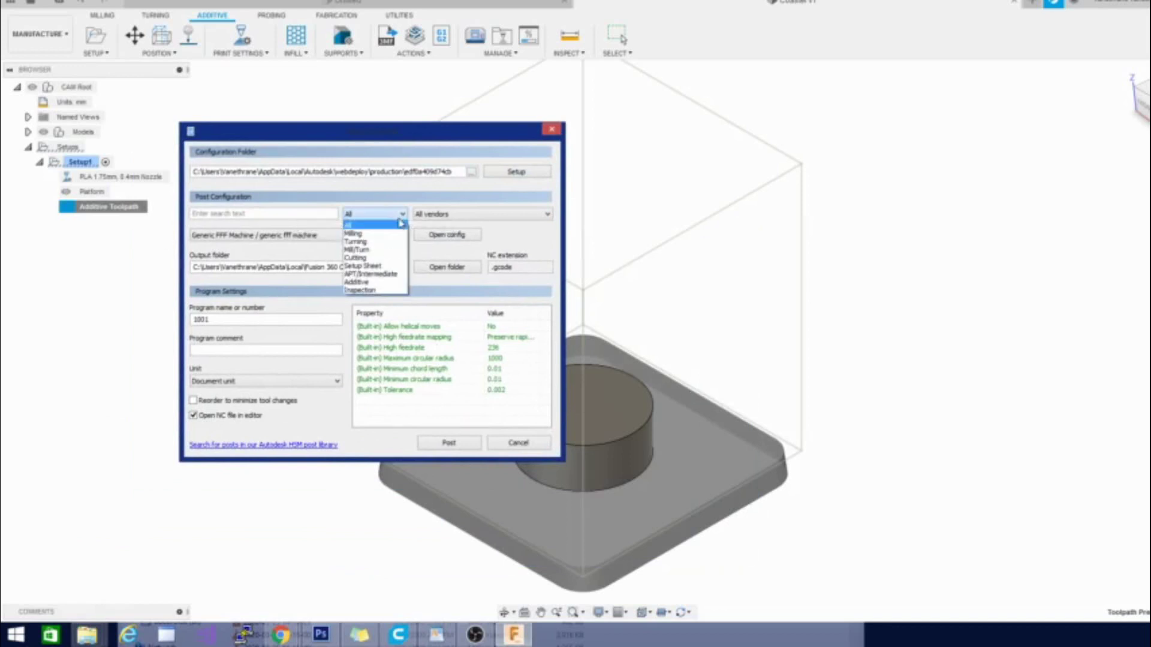
click(362, 281)
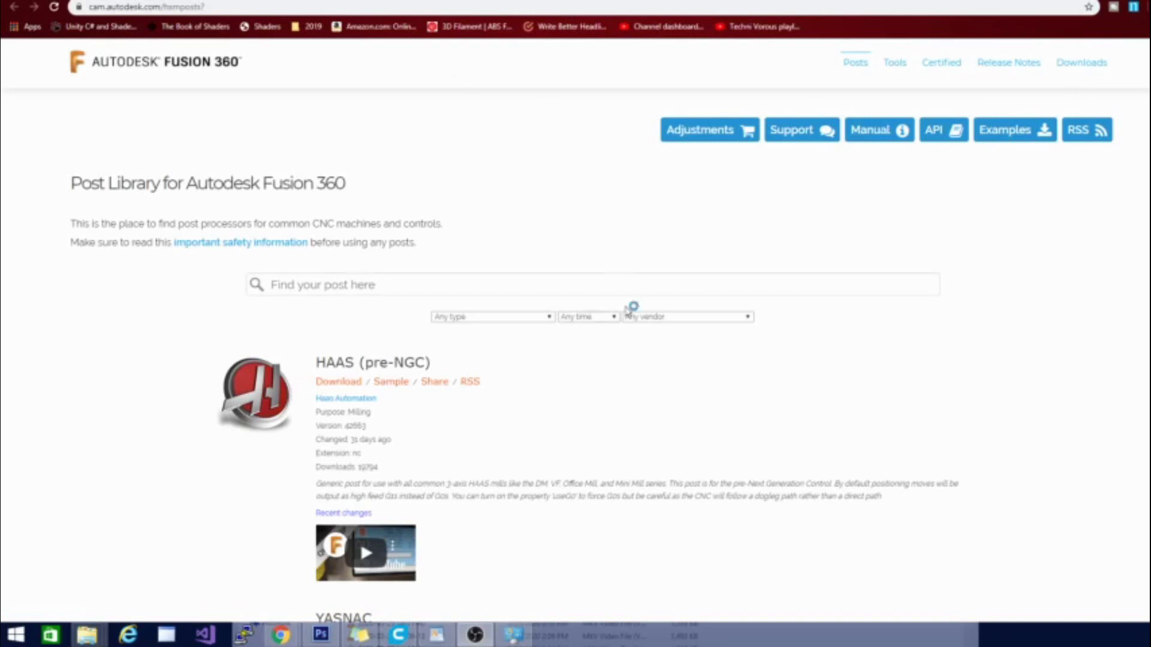
Step: Filter the online Post Library to Additive and scroll the FFF posts back to Generic FFF Machine
click(549, 318)
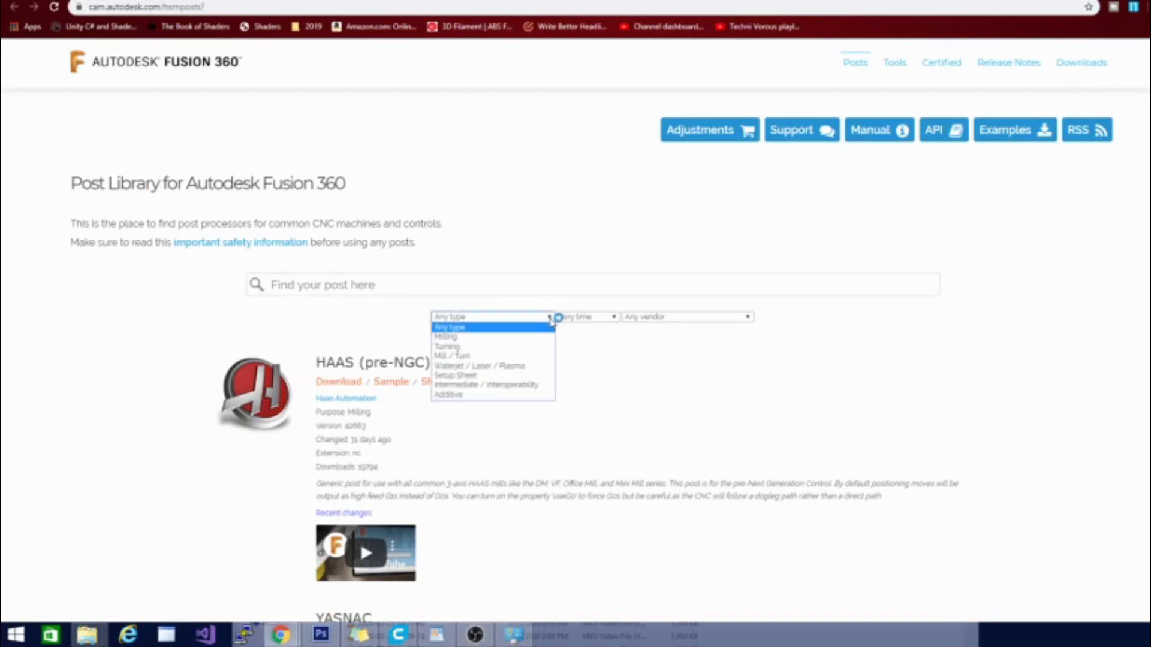
click(457, 395)
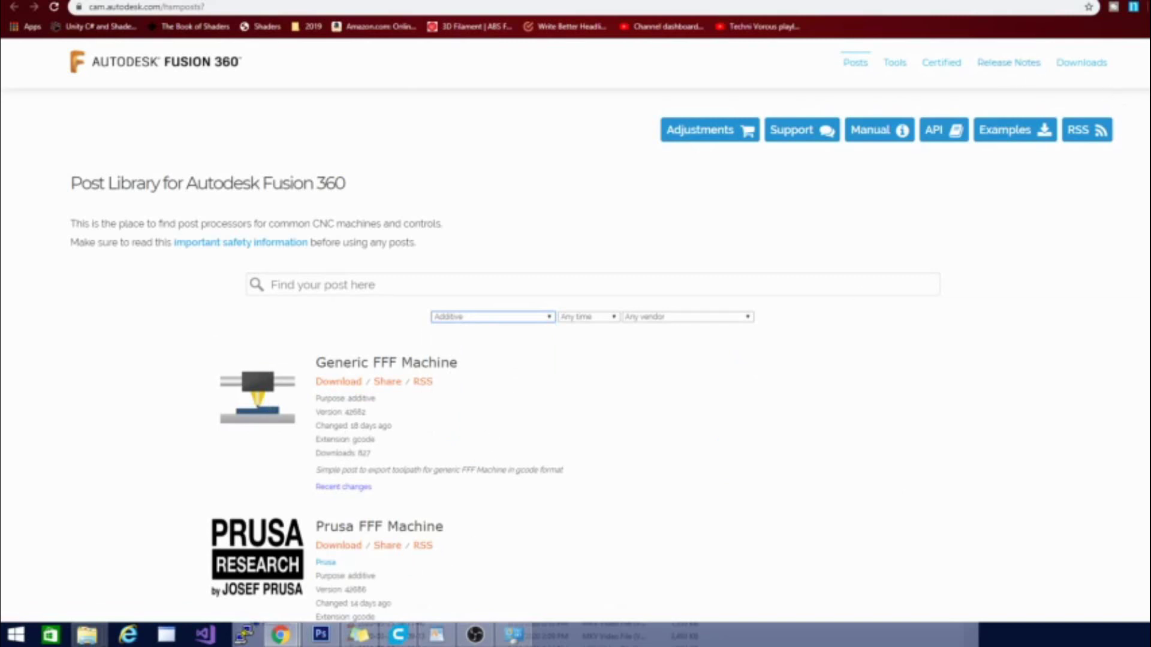
scroll(576, 347, down, 8)
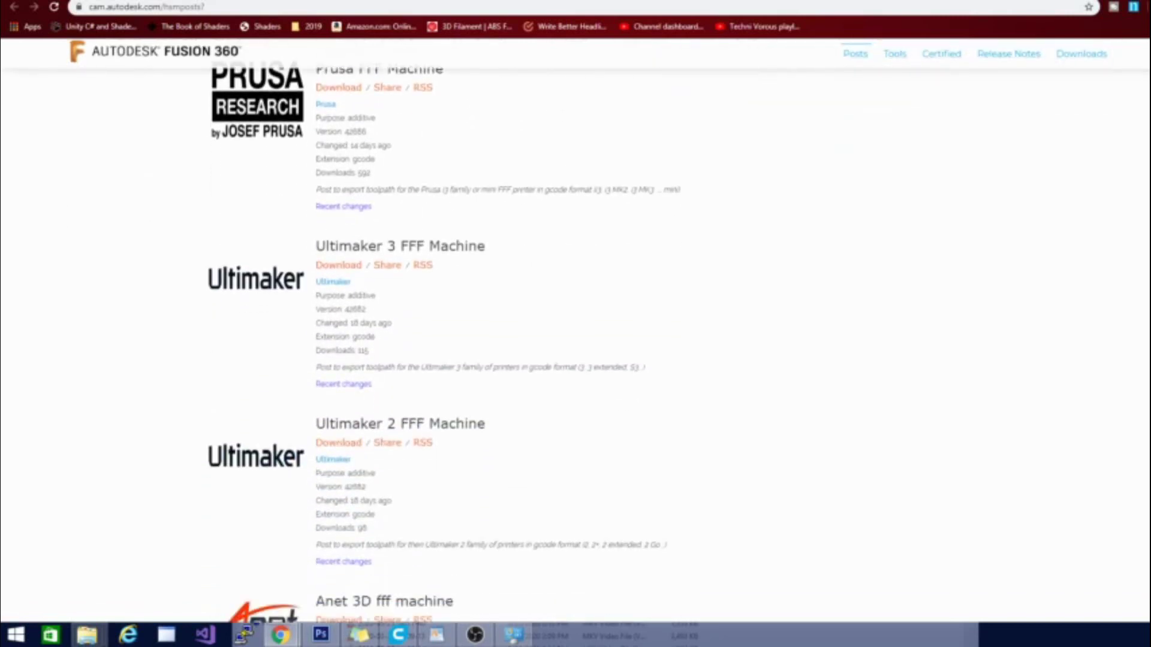
scroll(575, 348, down, 1)
scroll(576, 347, up, 1)
scroll(575, 348, down, 3)
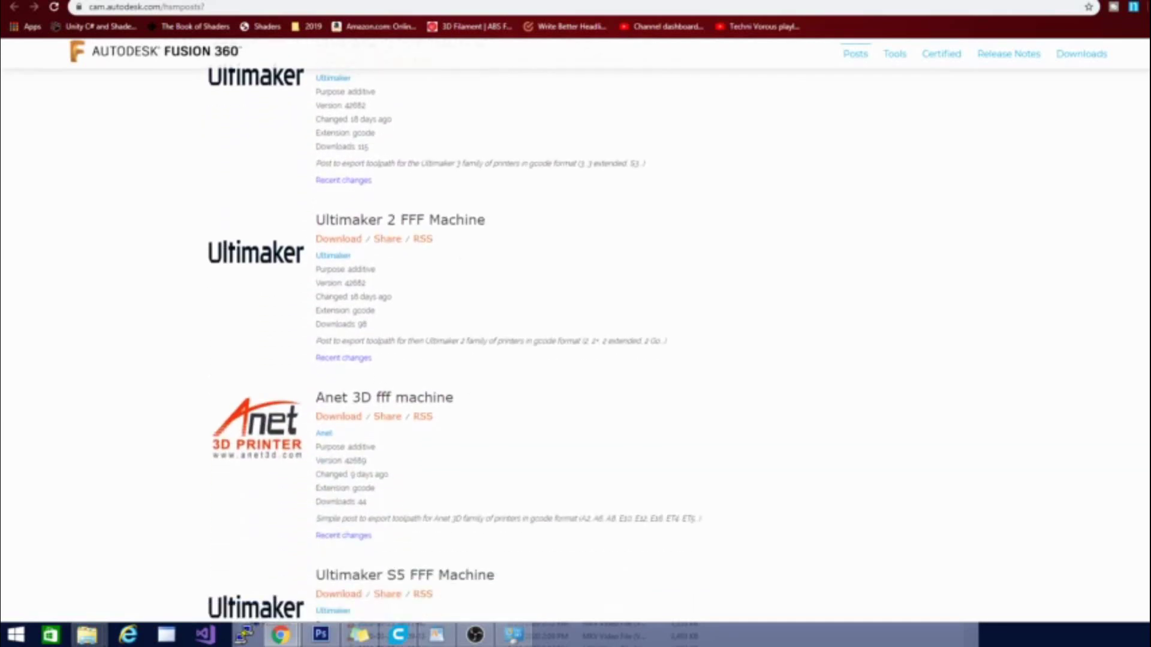
scroll(754, 396, down, 1)
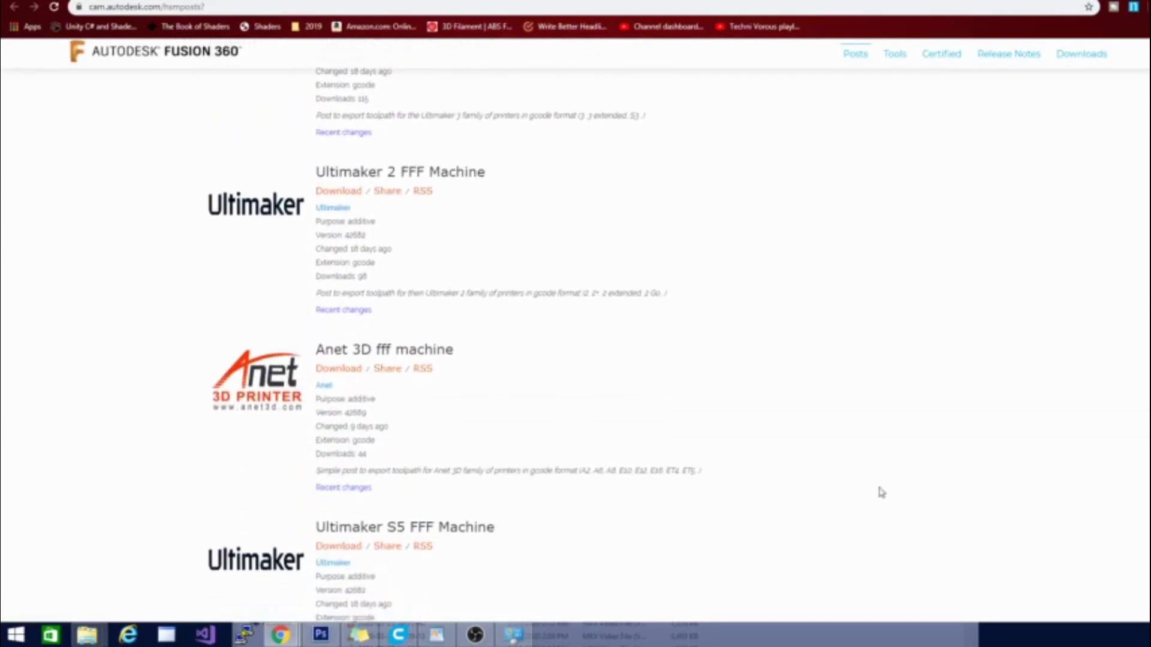
scroll(576, 347, up, 15)
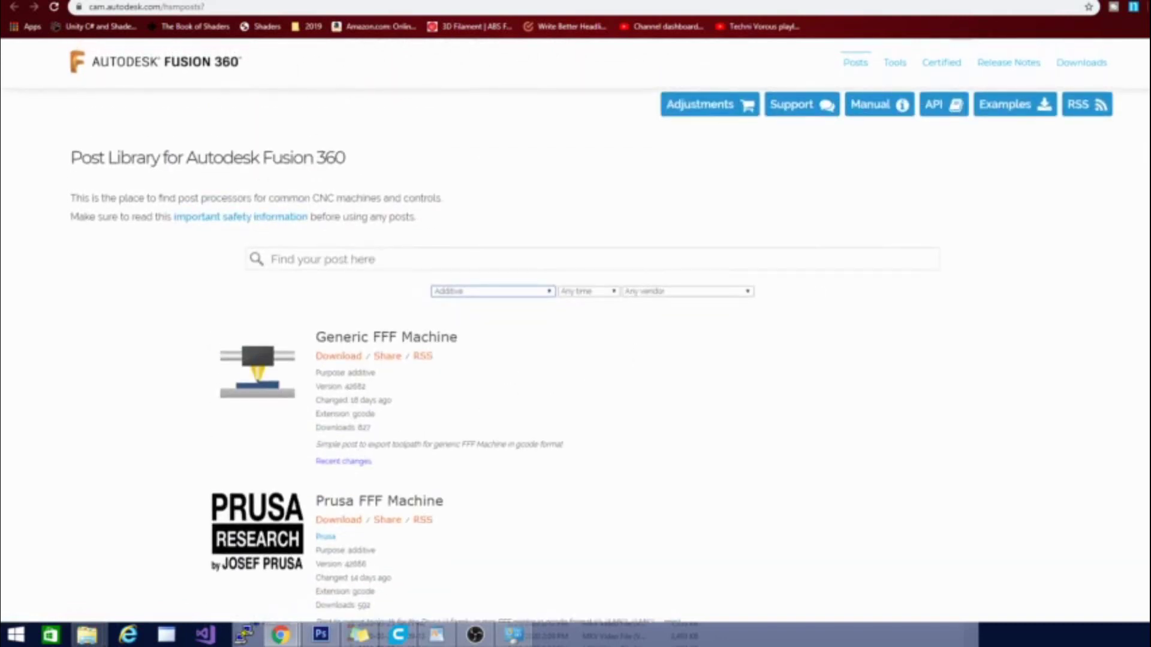
scroll(575, 348, down, 15)
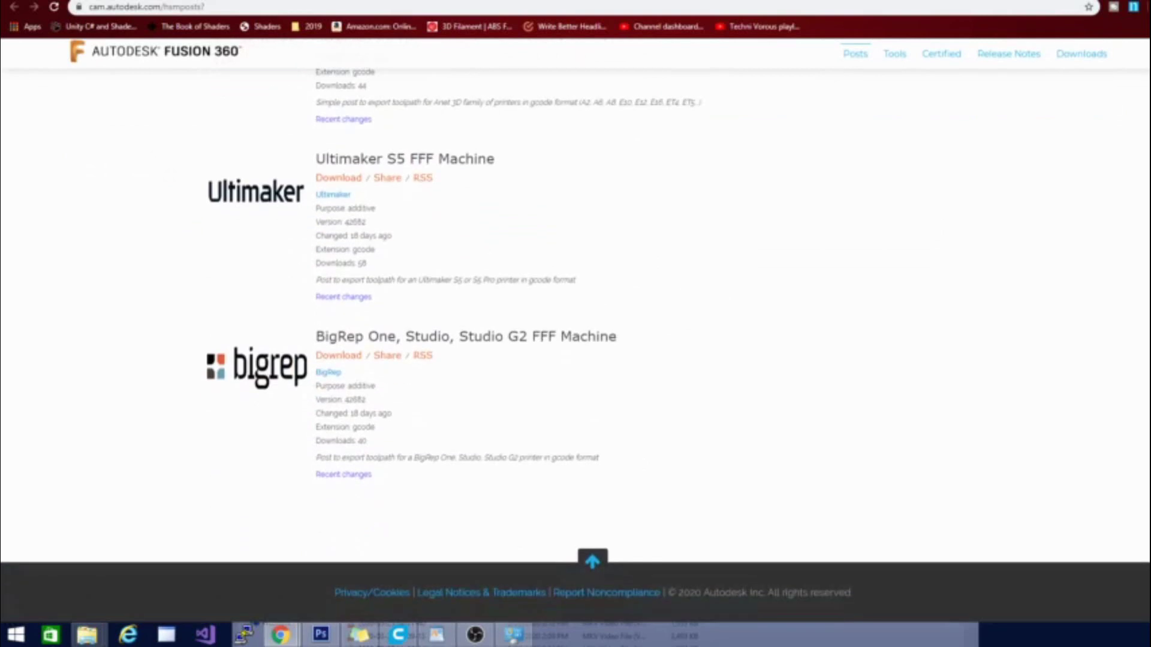
scroll(576, 348, up, 14)
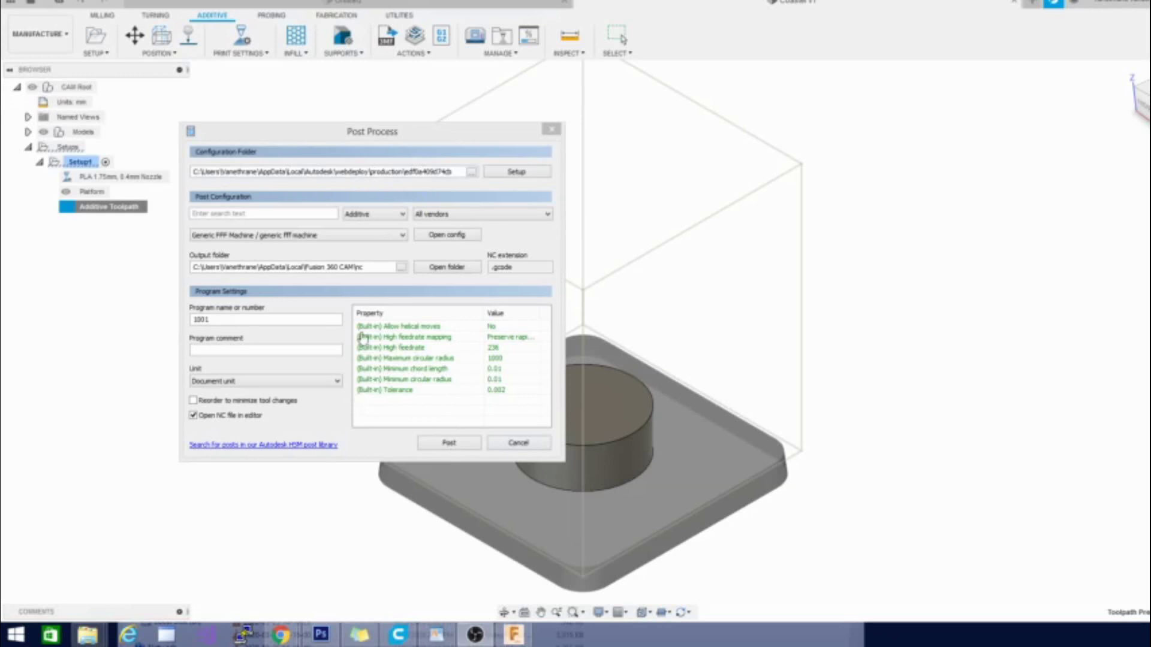
Step: Browse for the post configuration folder, then cancel the browser without picking a folder
click(473, 172)
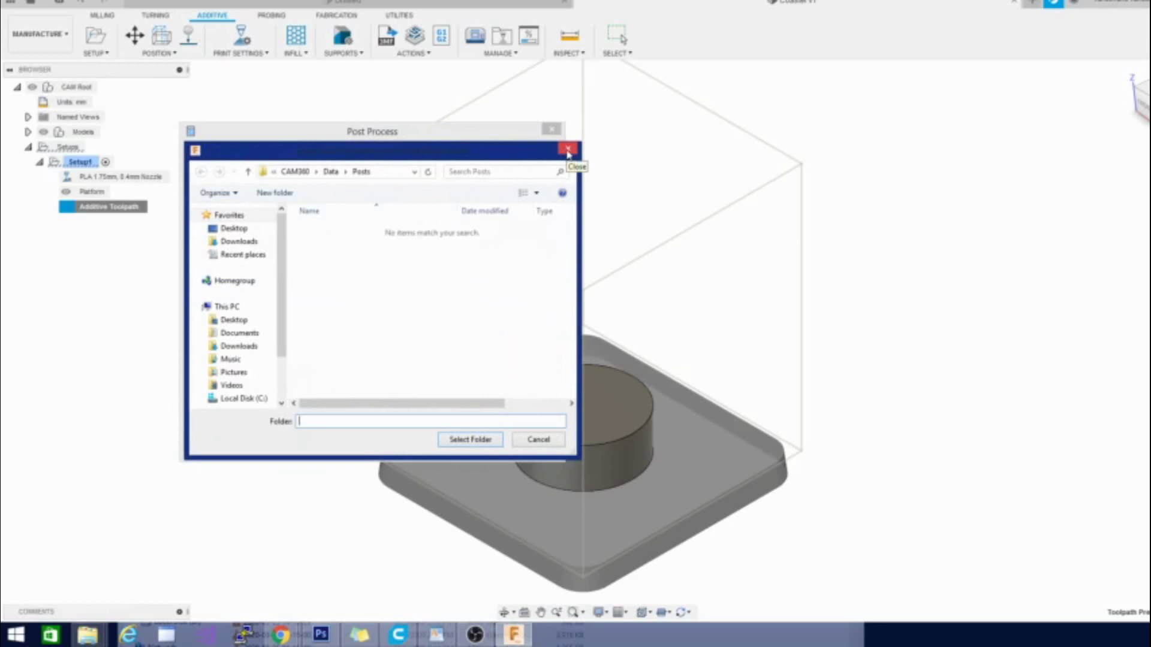
click(568, 150)
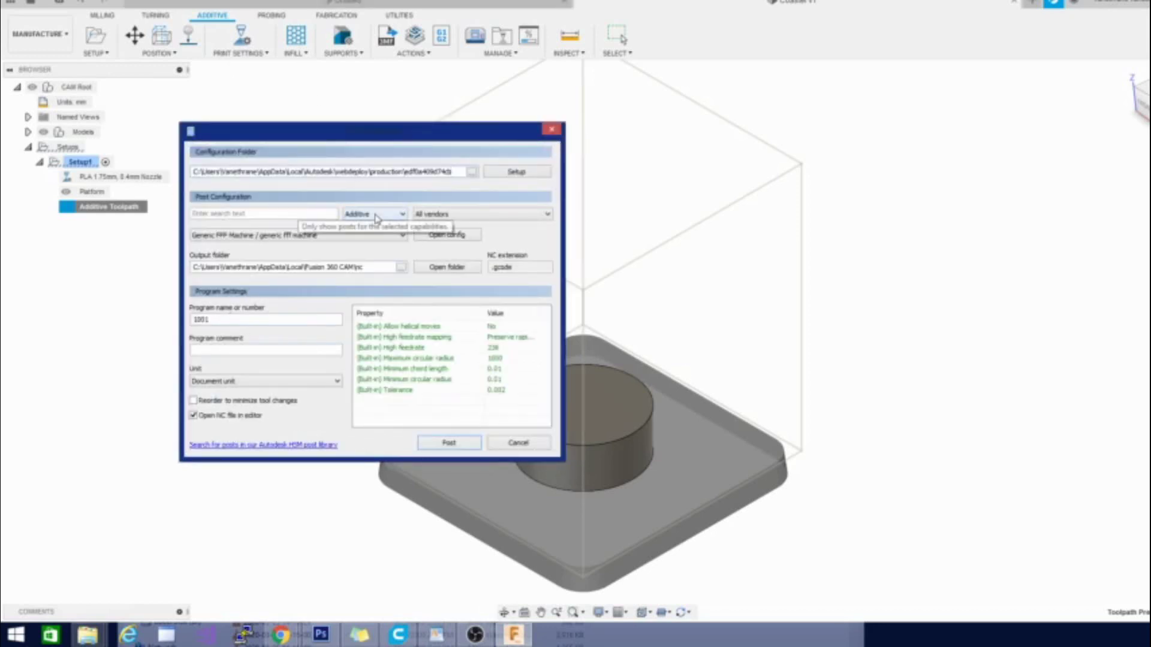
Step: Post process the Additive Toolpath with the Generic FFF Machine post
click(552, 129)
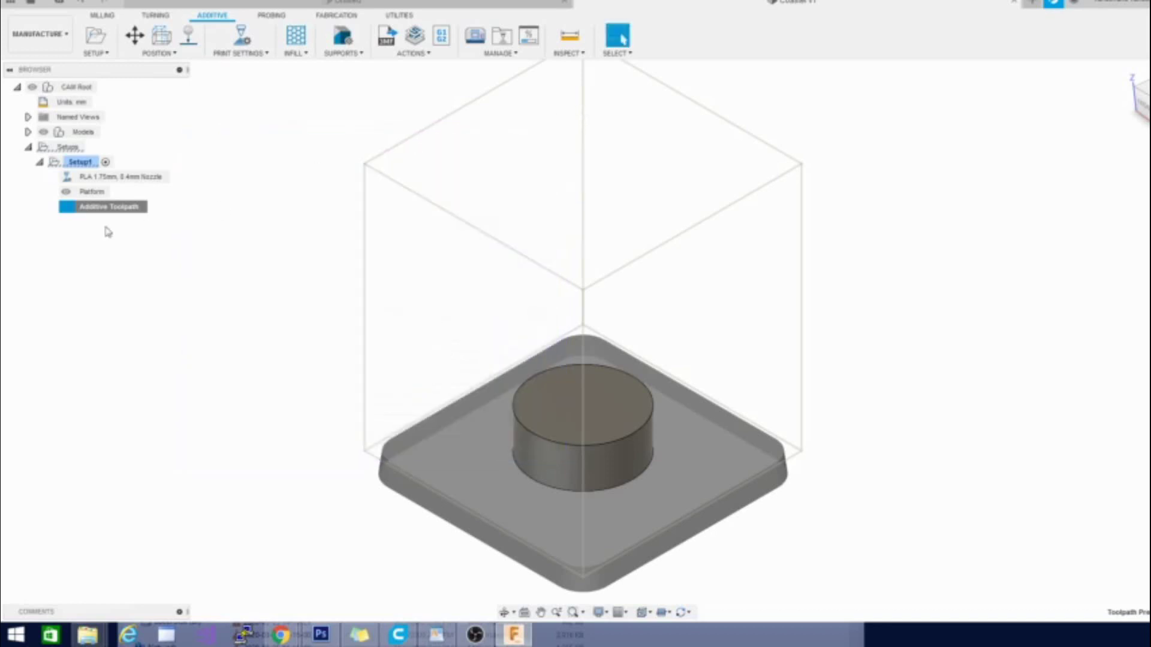
right_click(109, 208)
click(158, 246)
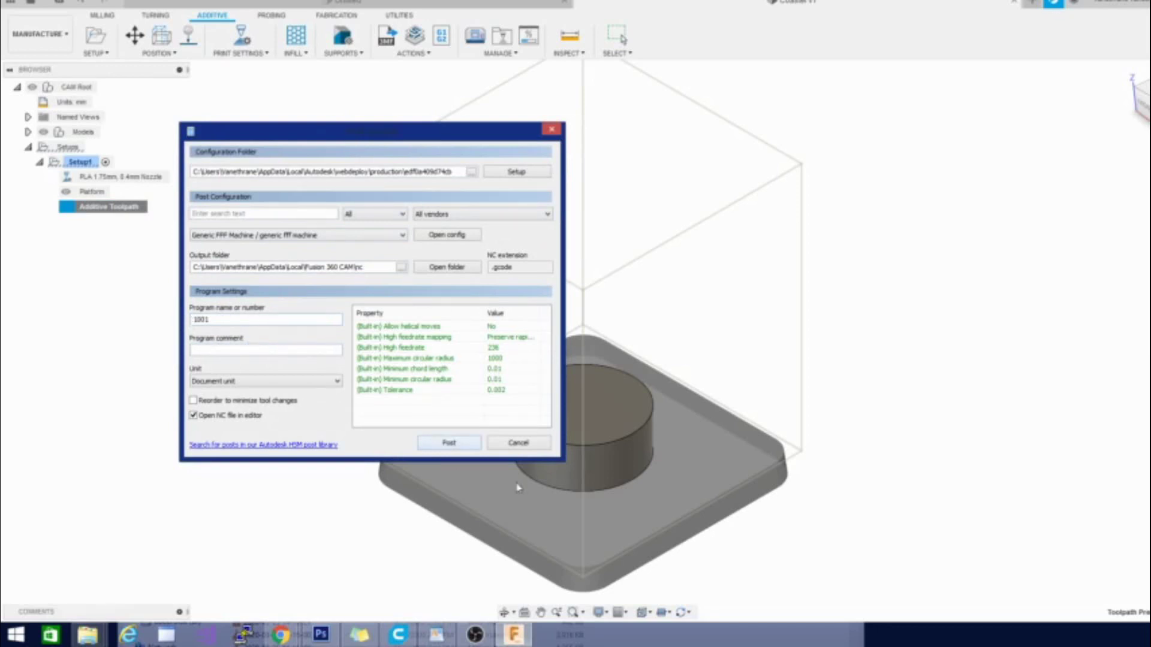
click(453, 448)
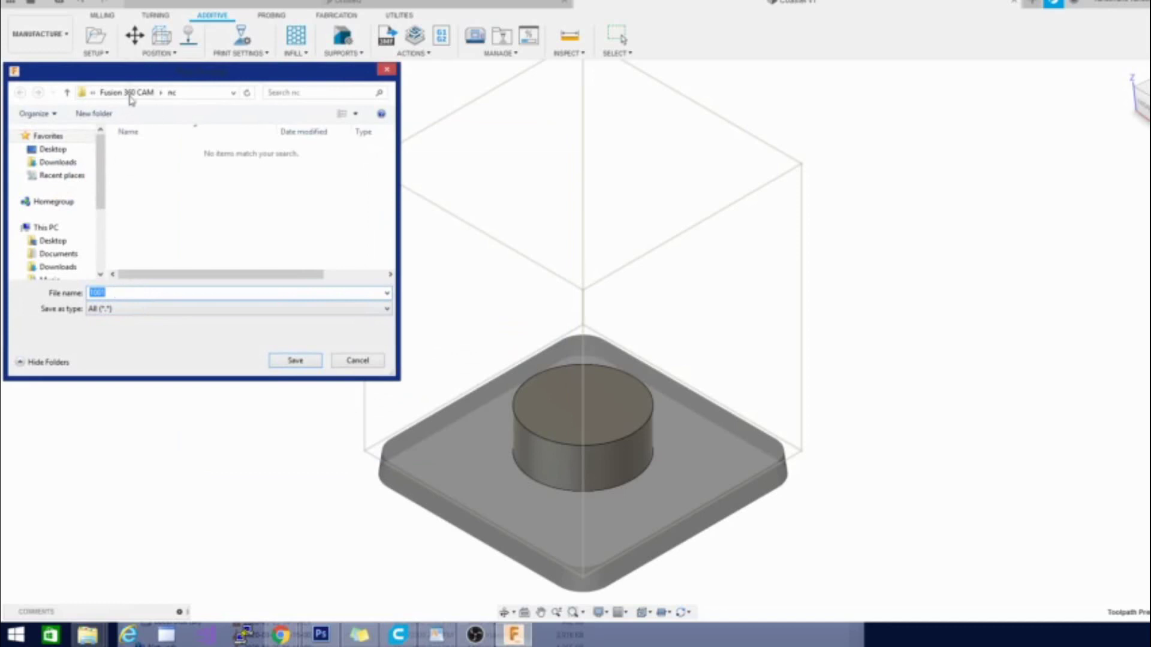
Step: Save the G-code as 'puck' in D:\3d Printer models\FusionFiles\sliced with fusion
click(67, 267)
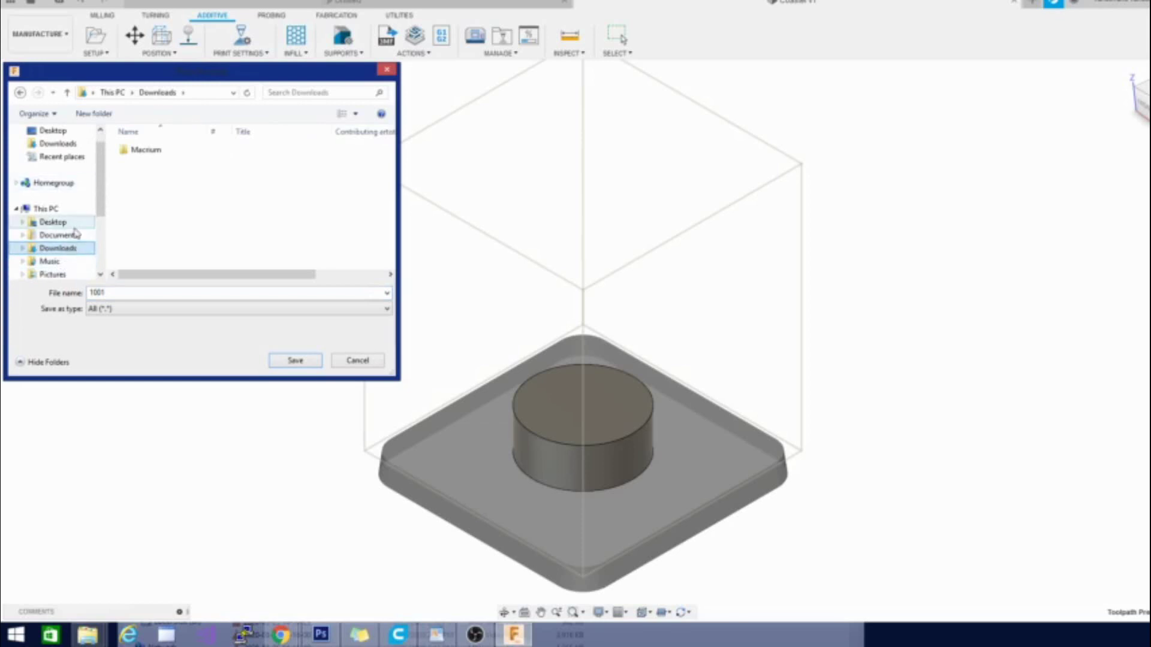
drag(101, 190, 100, 243)
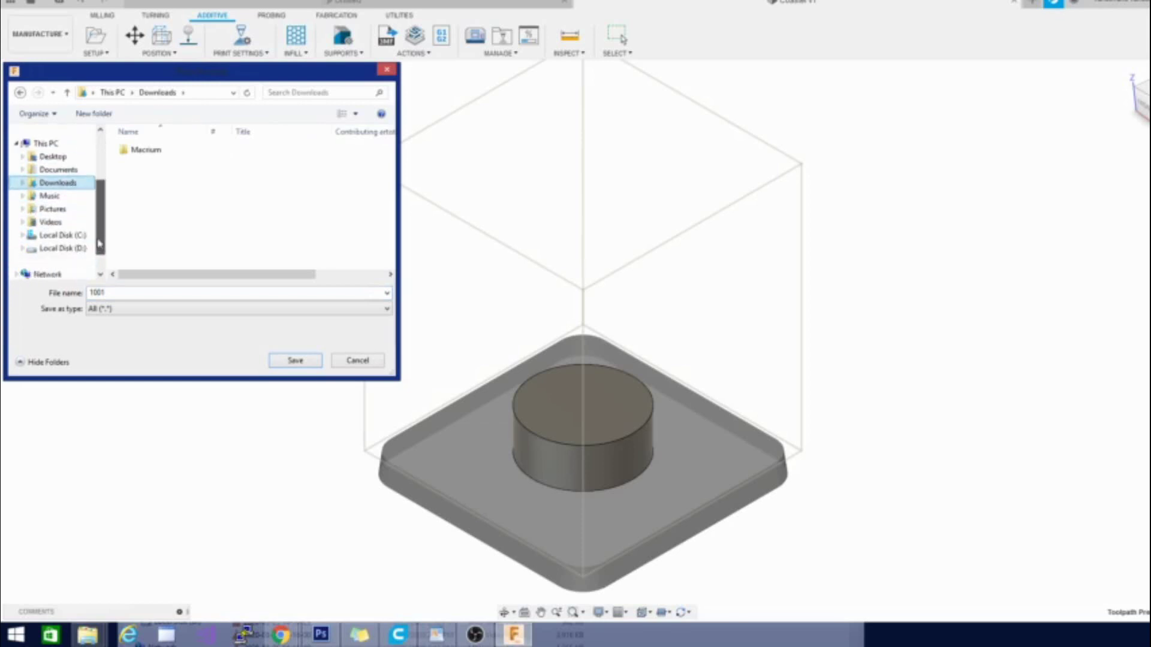
click(60, 248)
double_click(139, 164)
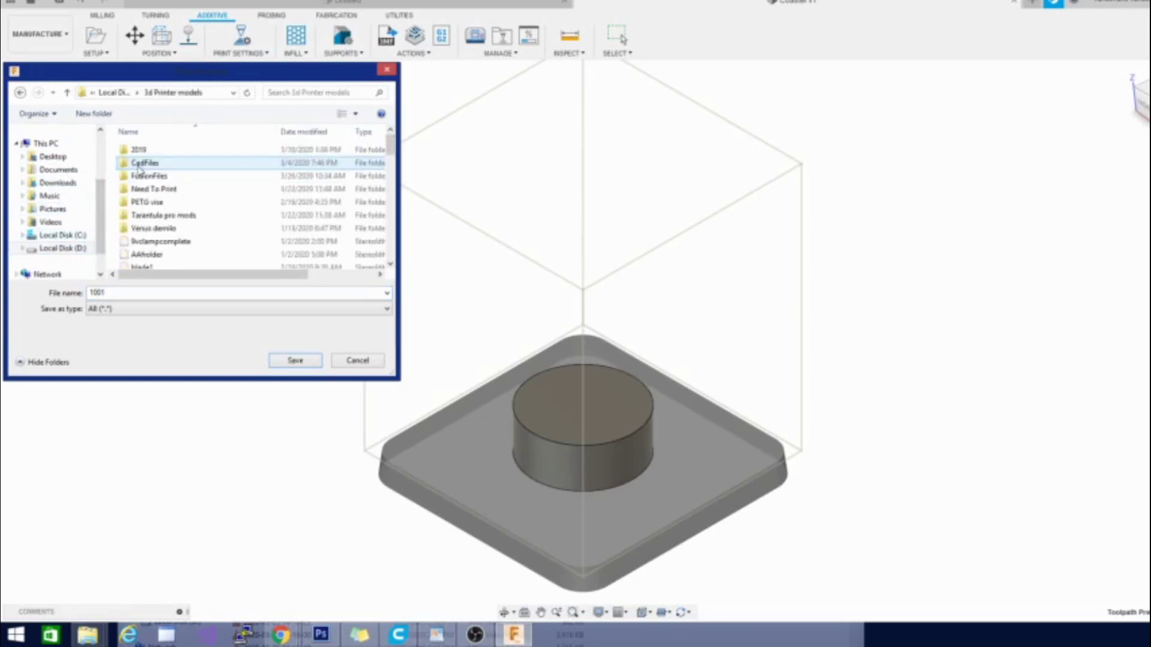
click(144, 176)
double_click(144, 178)
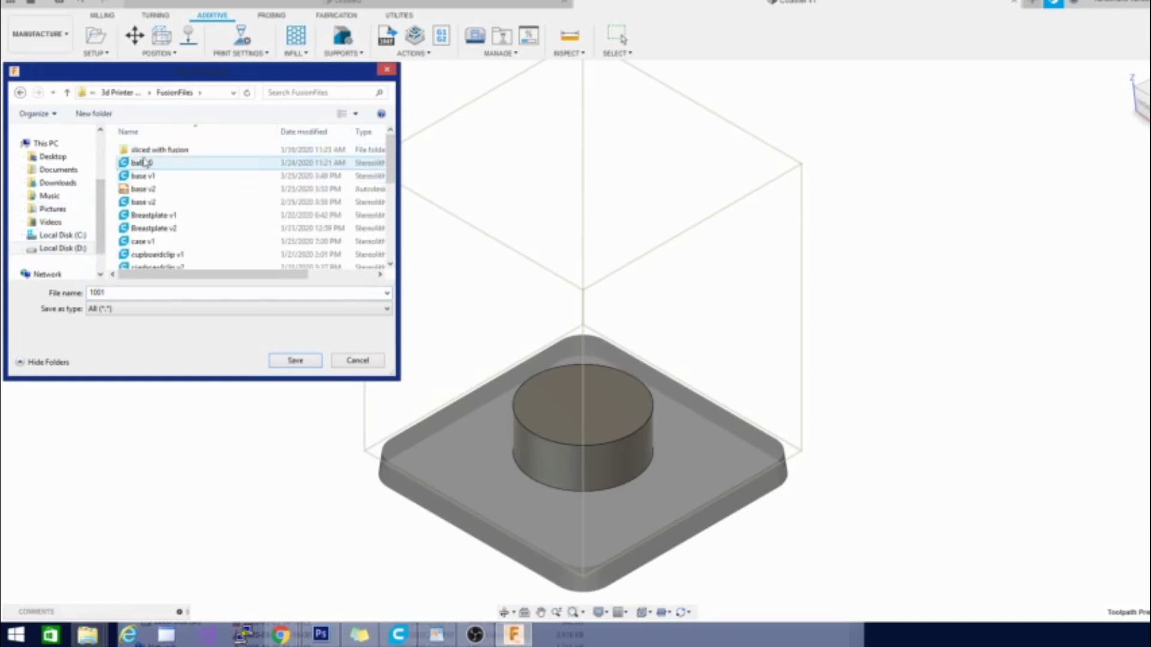
double_click(142, 150)
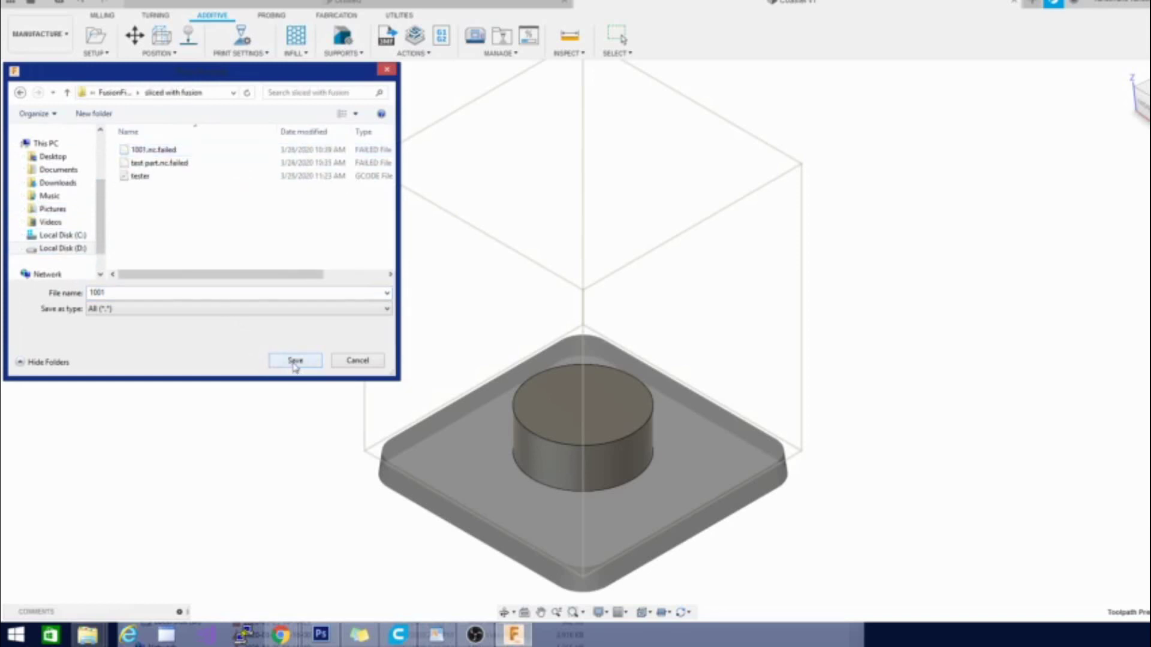
drag(113, 294, 2, 287)
text(puck)
key(Return)
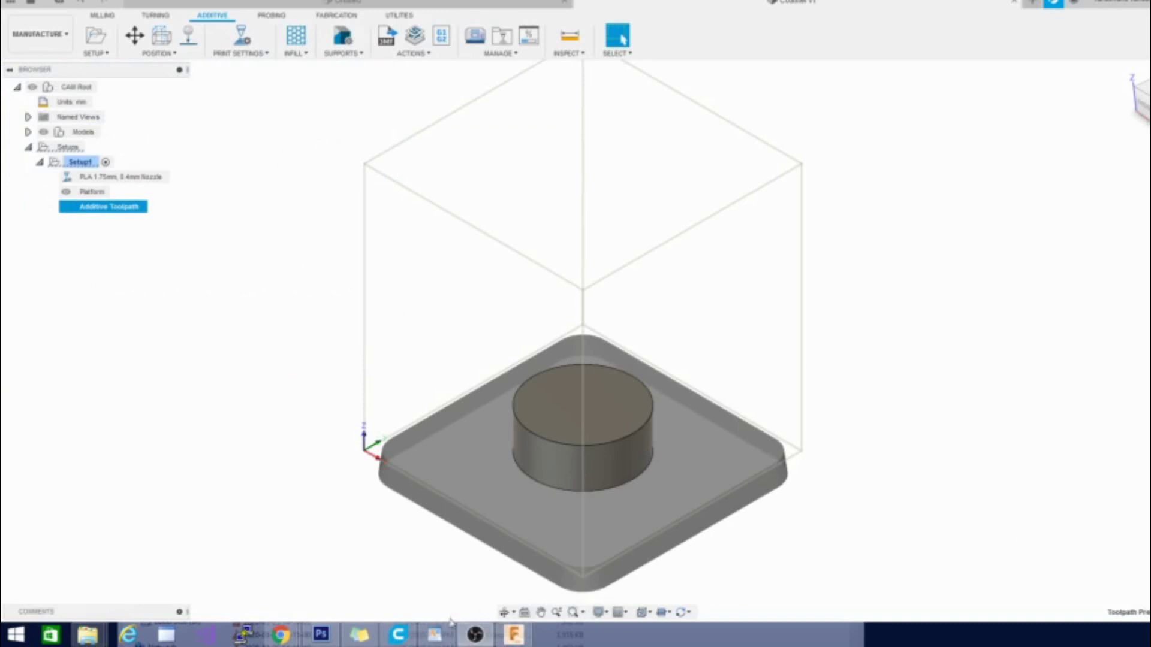
Step: Bring up the puck G-code in WordPad, scroll through it, and close WordPad
mouse_move(436, 634)
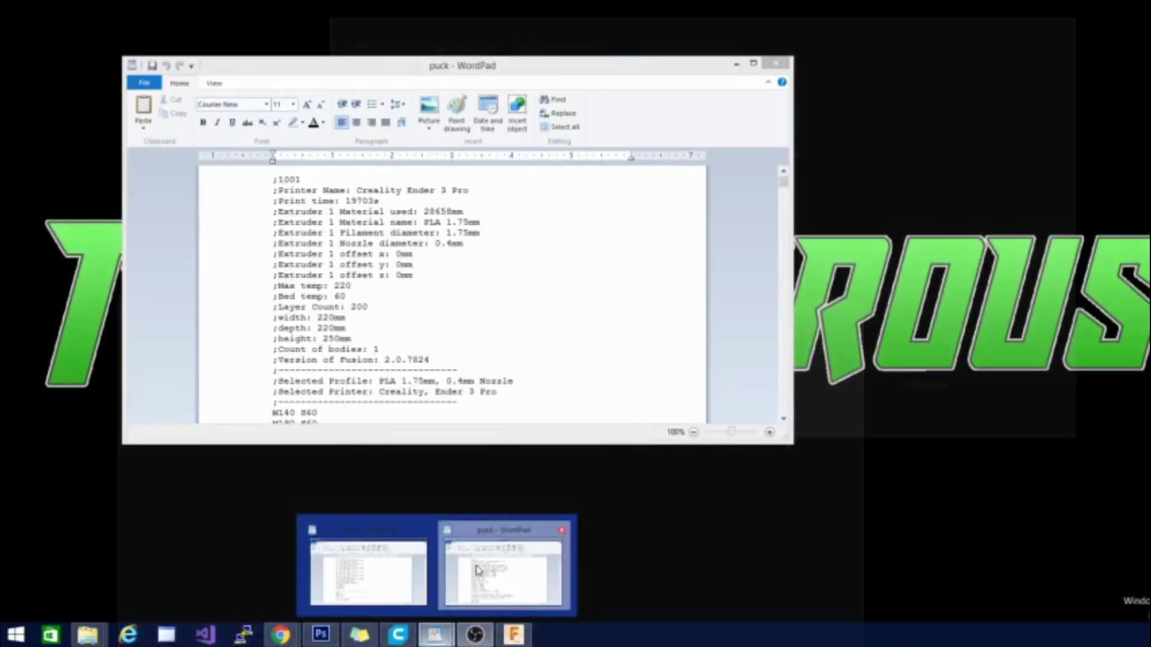
click(476, 567)
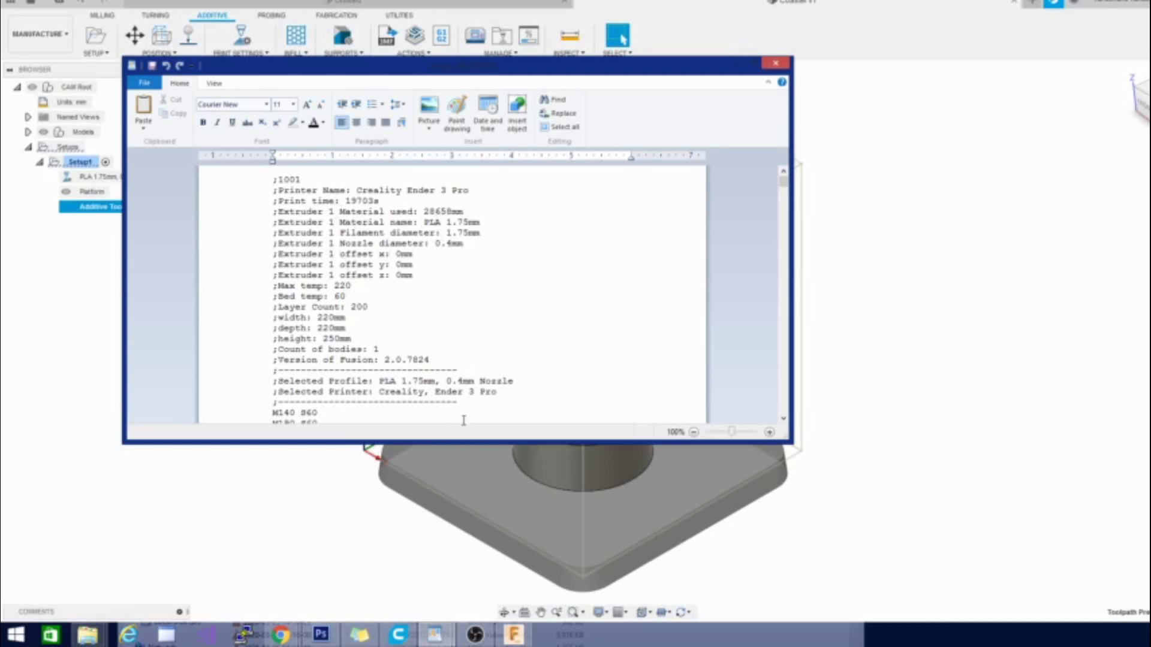
scroll(459, 346, down, 7)
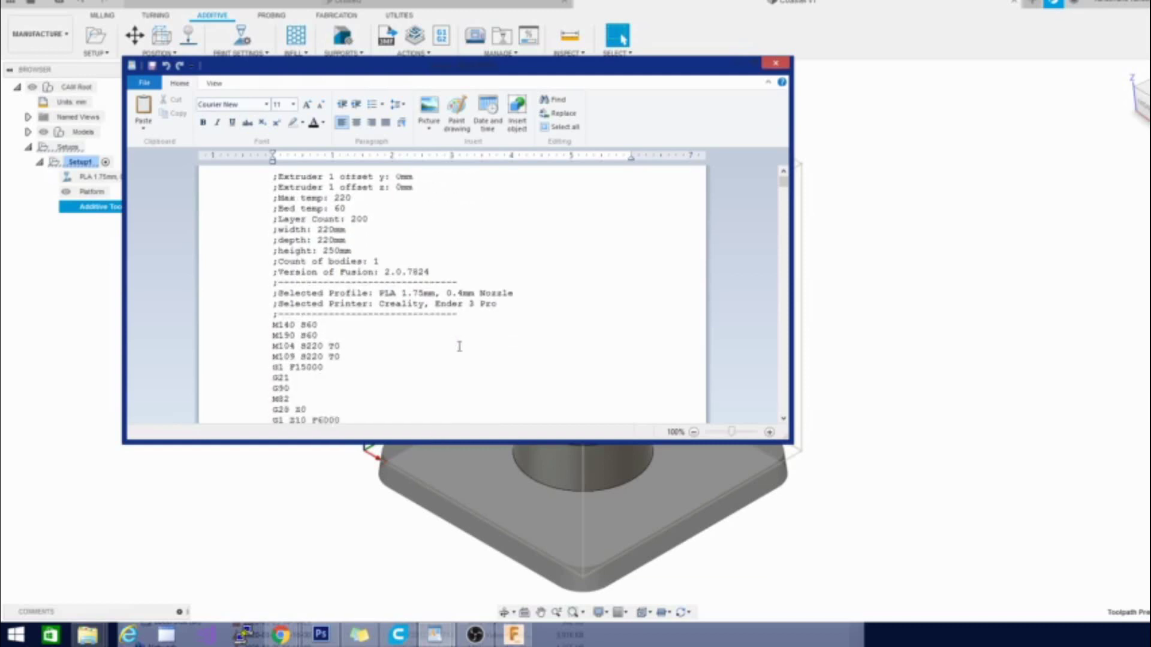
scroll(306, 375, down, 5)
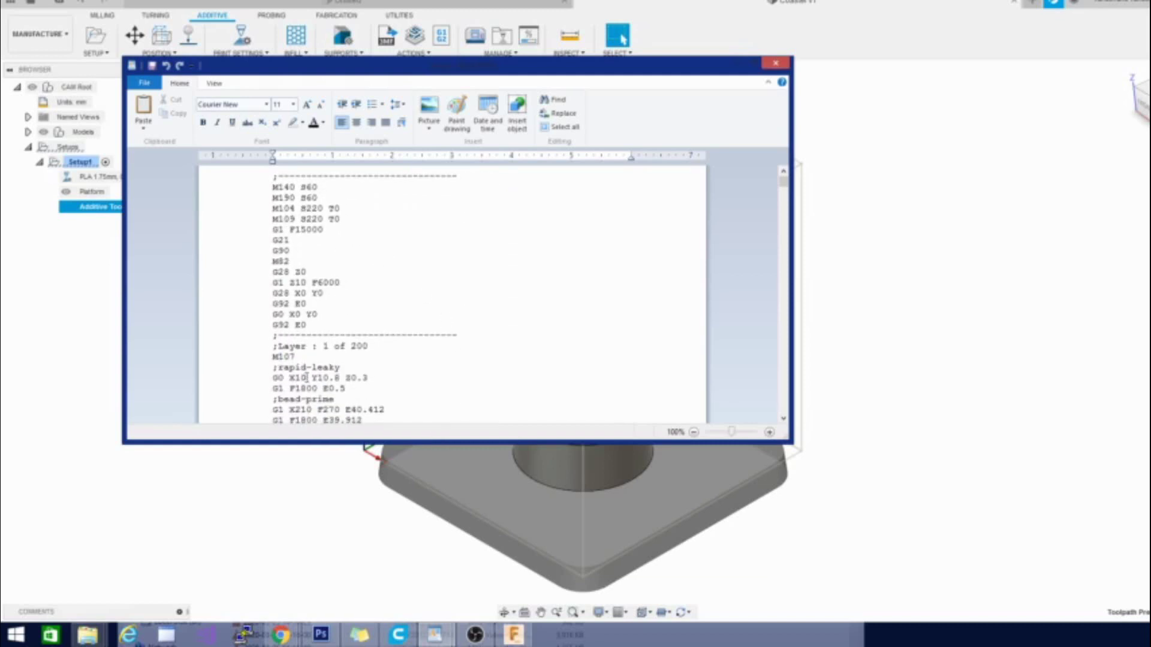
scroll(307, 375, down, 3)
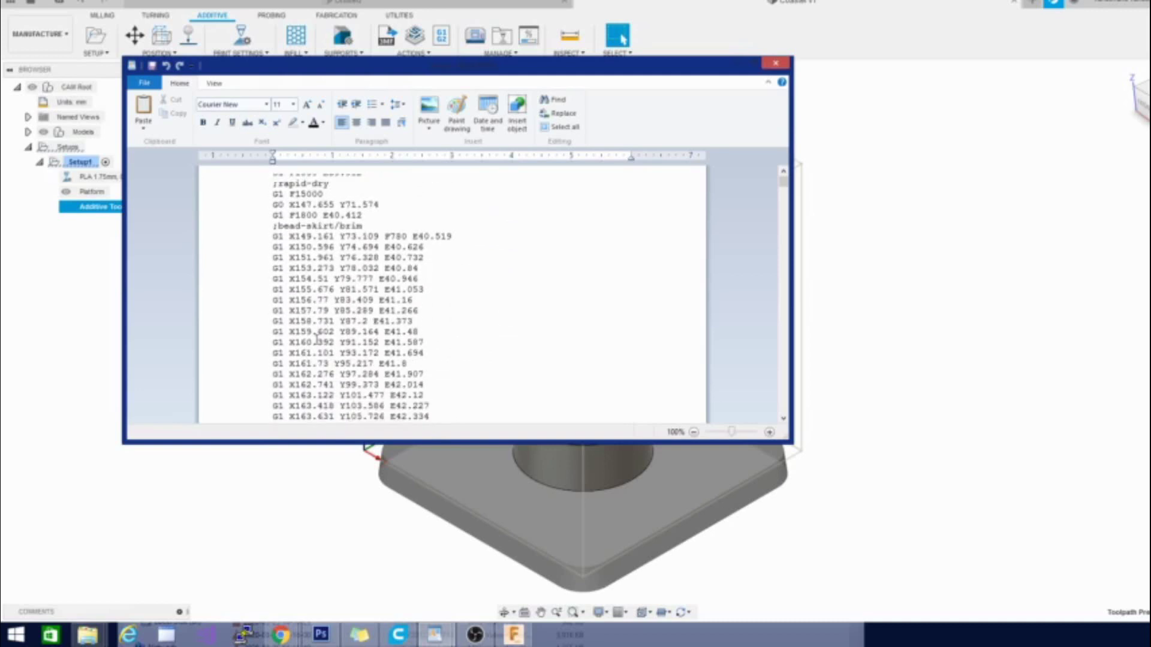
click(779, 64)
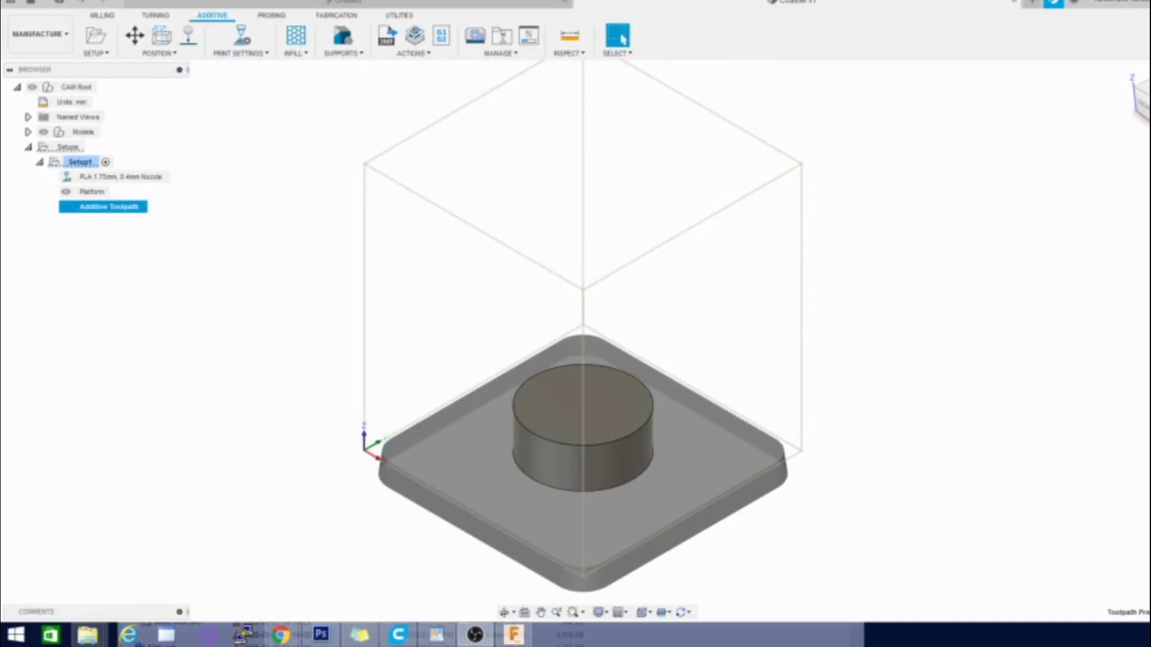
Step: Copy the puck G-code file from sliced with fusion onto LINUX (E:) and minimize the folder window
key(alt+Tab)
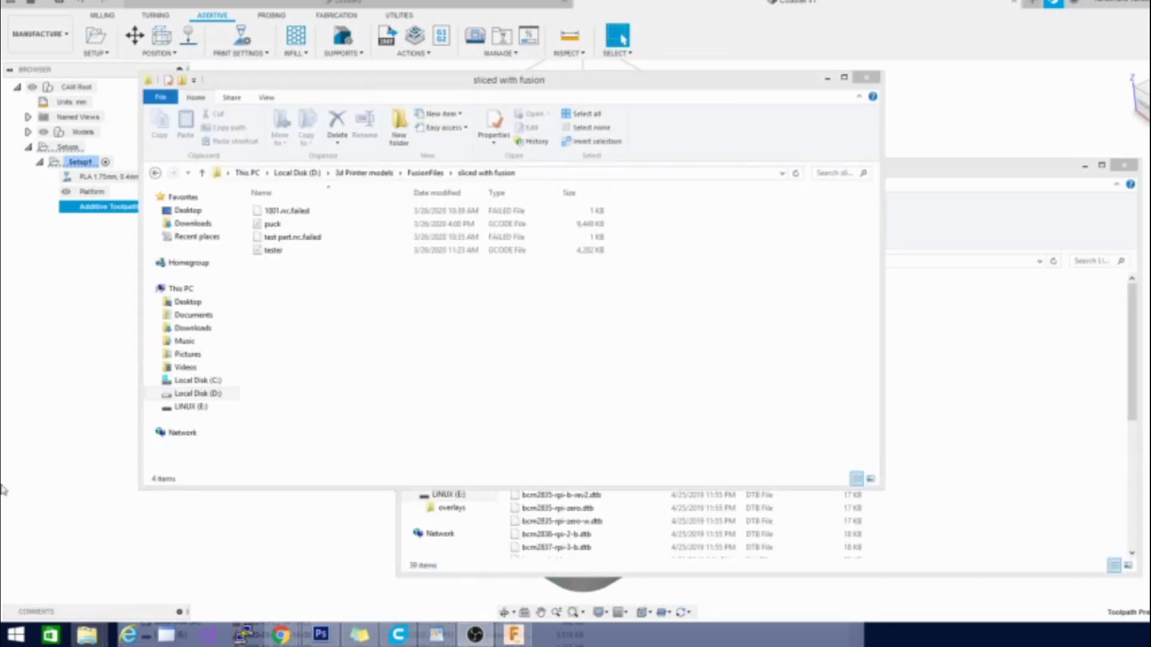
click(273, 224)
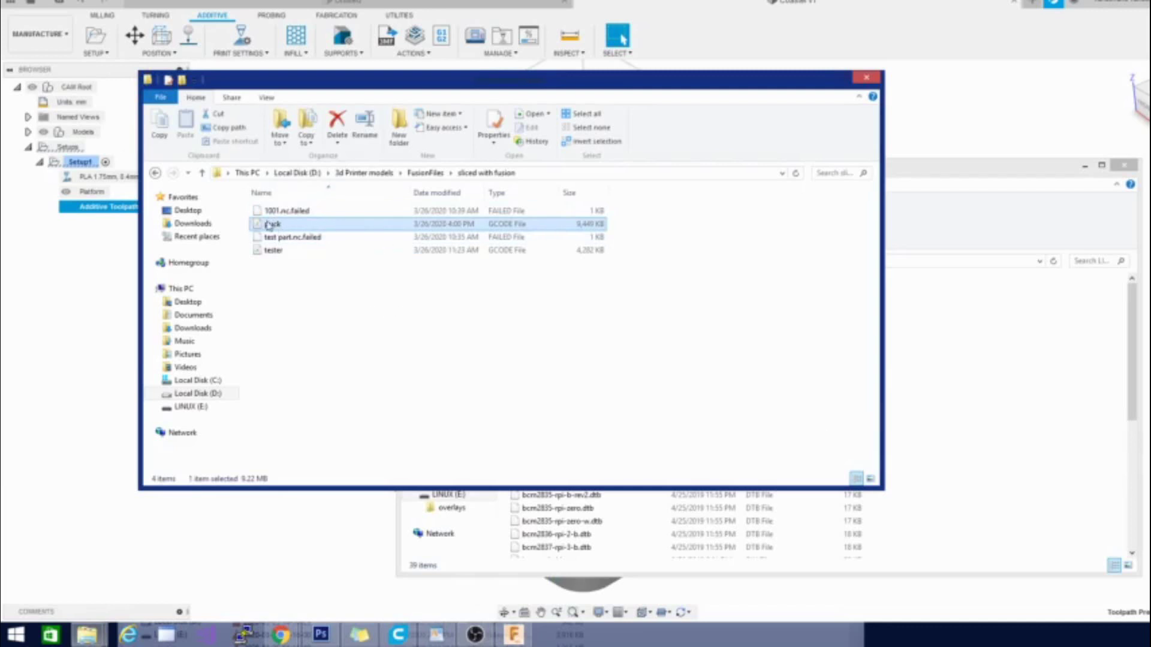
drag(852, 454, 934, 439)
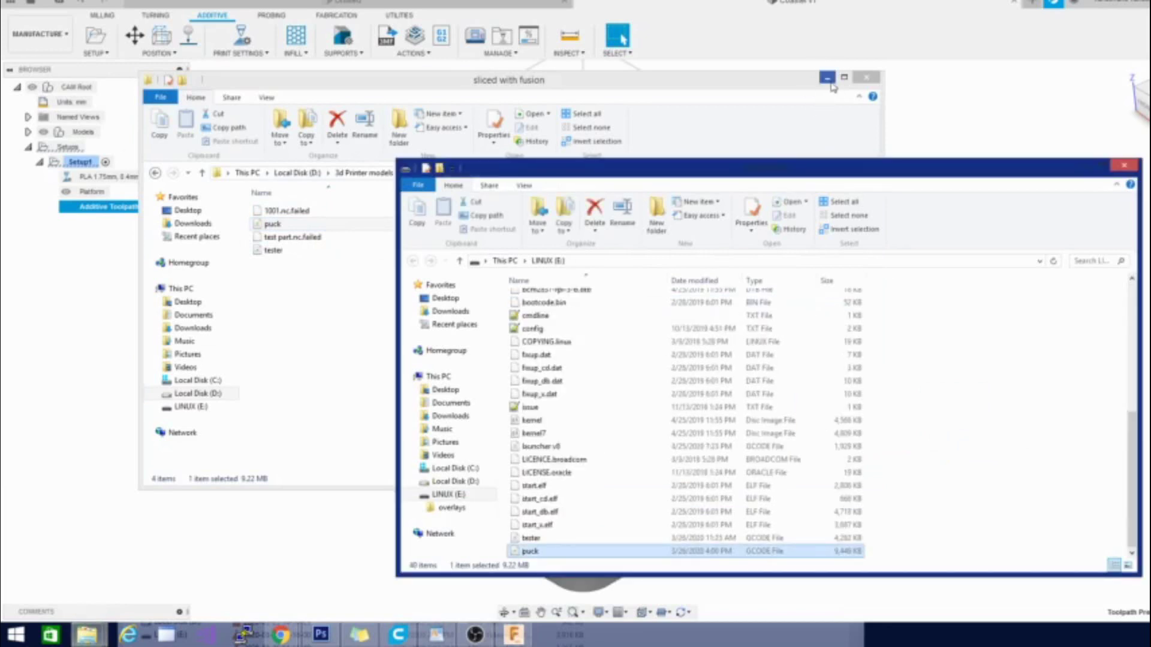
click(827, 78)
click(1085, 167)
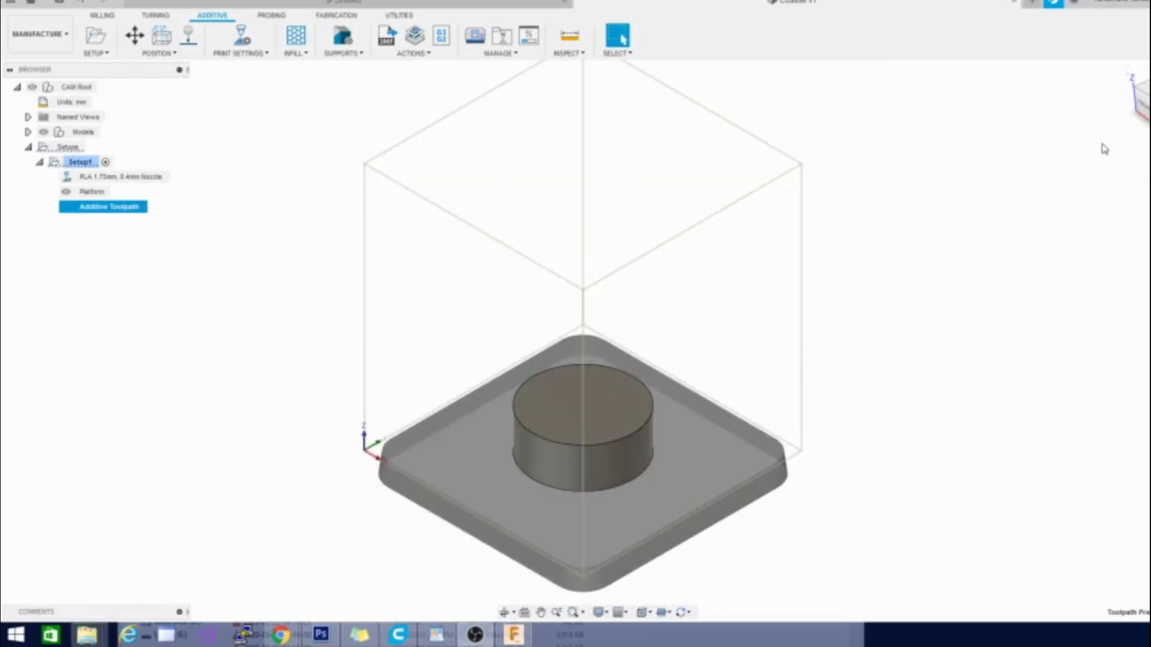